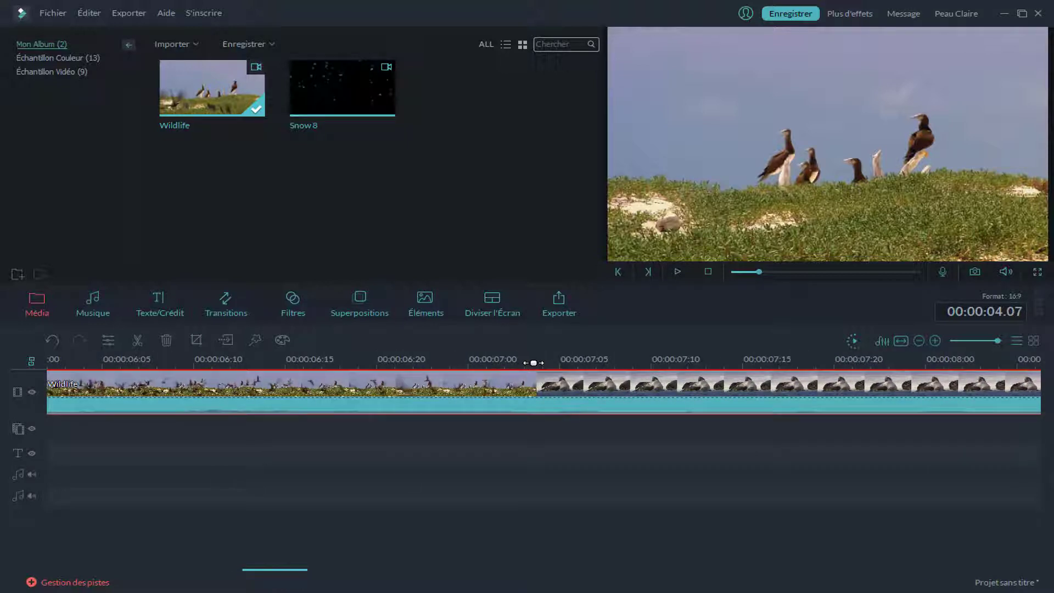
Split the Wildlife clip at the scene changes at 00:00:07.03 and 00:00:11.23
{"action": "left_click", "coordinate": [529, 363]}
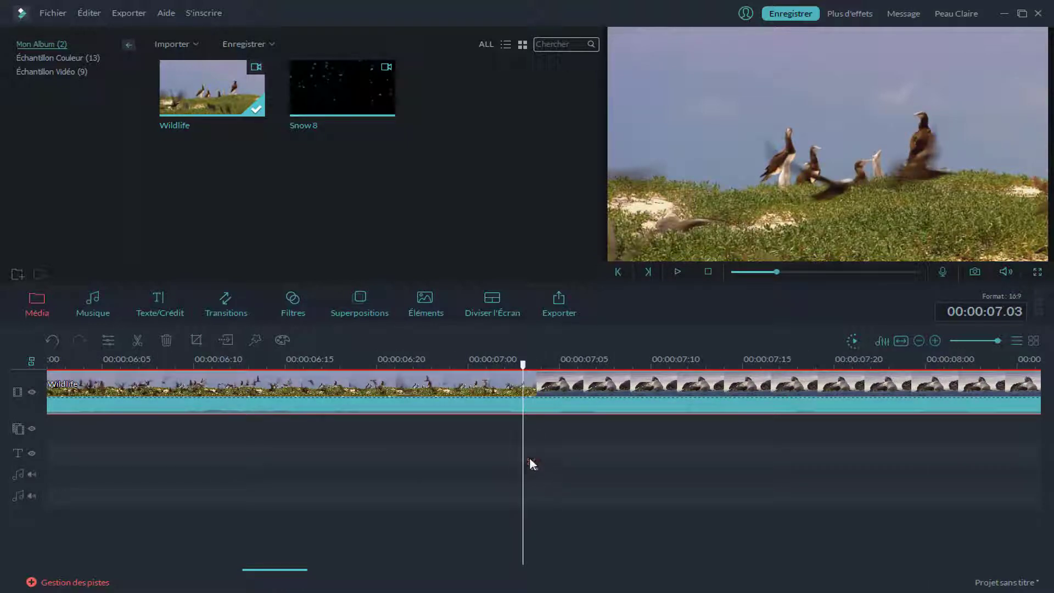
{"action": "left_click", "coordinate": [533, 470]}
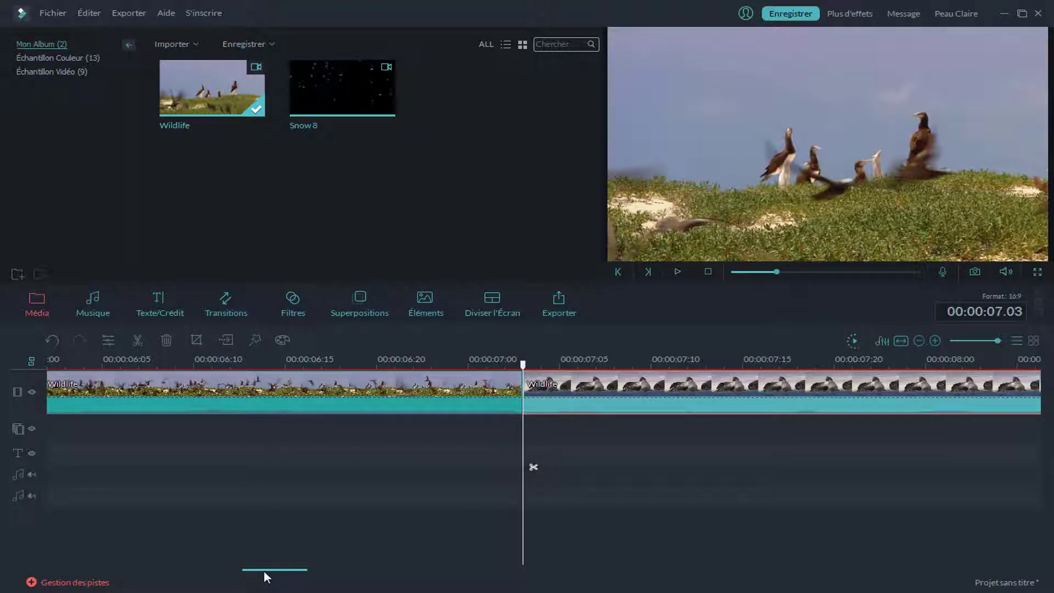
{"action": "left_click_drag", "start_coordinate": [263, 570], "coordinate": [407, 560]}
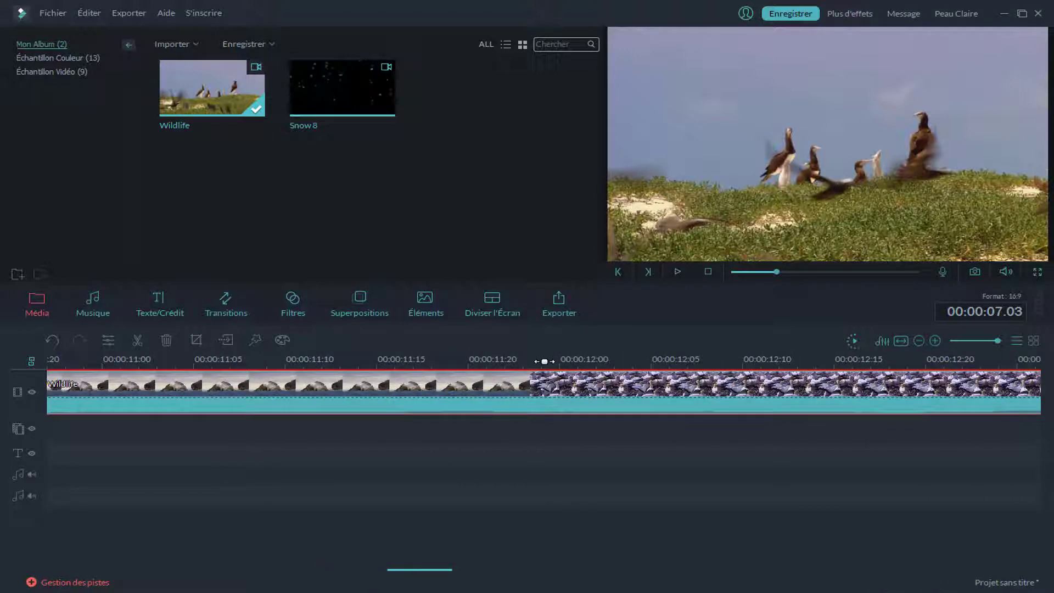
{"action": "left_click", "coordinate": [526, 359]}
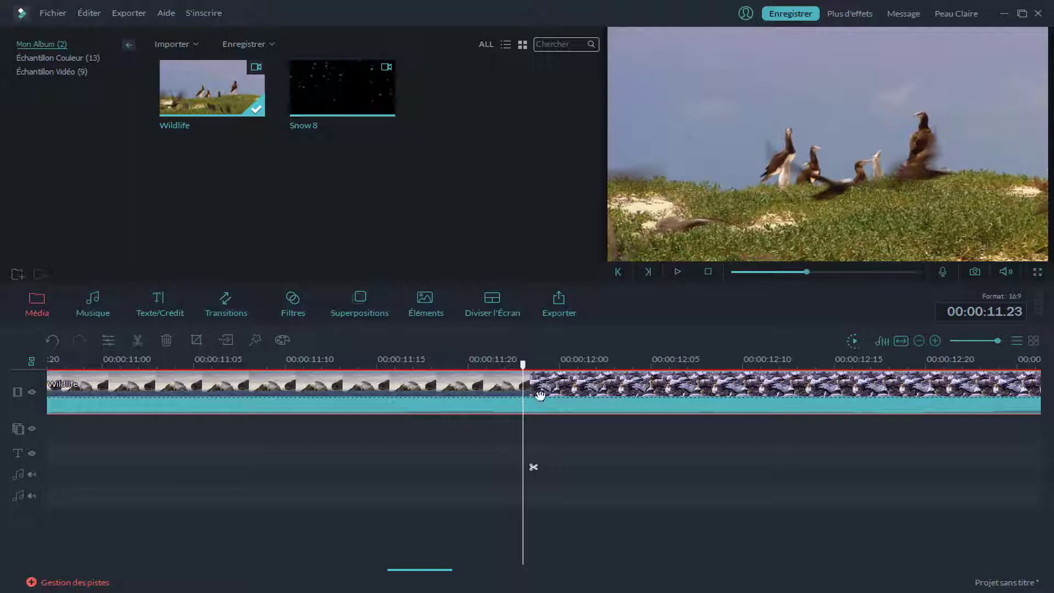
{"action": "left_click", "coordinate": [533, 467]}
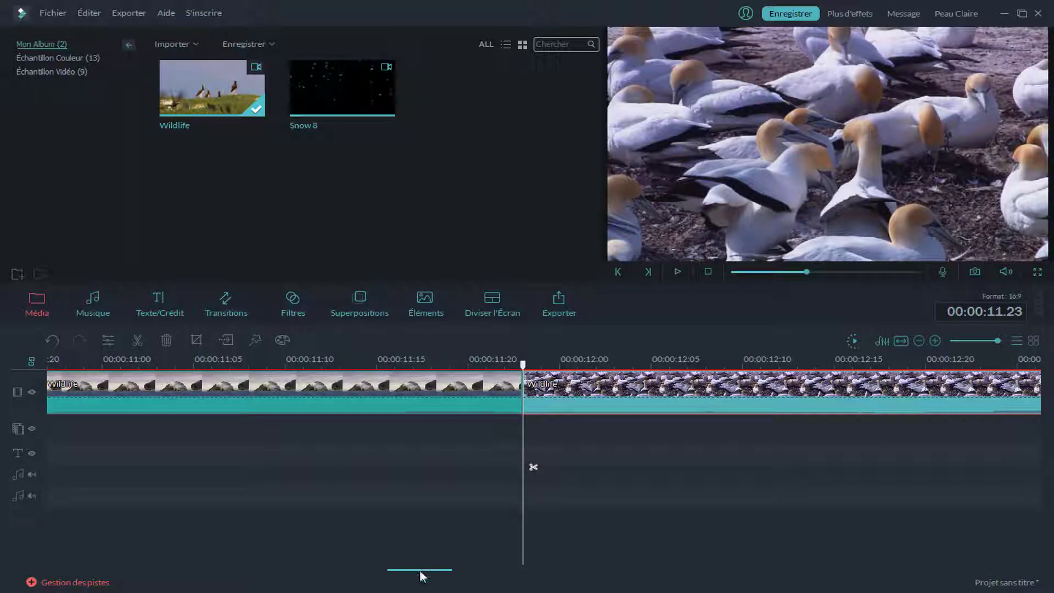
Split the Wildlife clip before and after the marmot scene, at 00:00:17.11 and 00:00:20.23
{"action": "left_click_drag", "start_coordinate": [422, 576], "coordinate": [591, 551]}
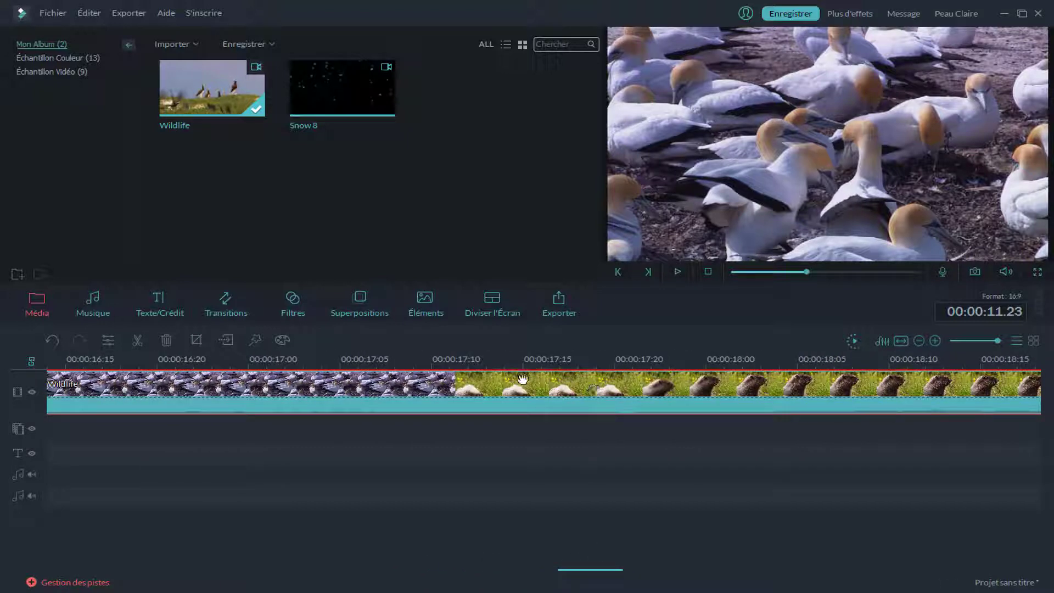
{"action": "left_click", "coordinate": [451, 363]}
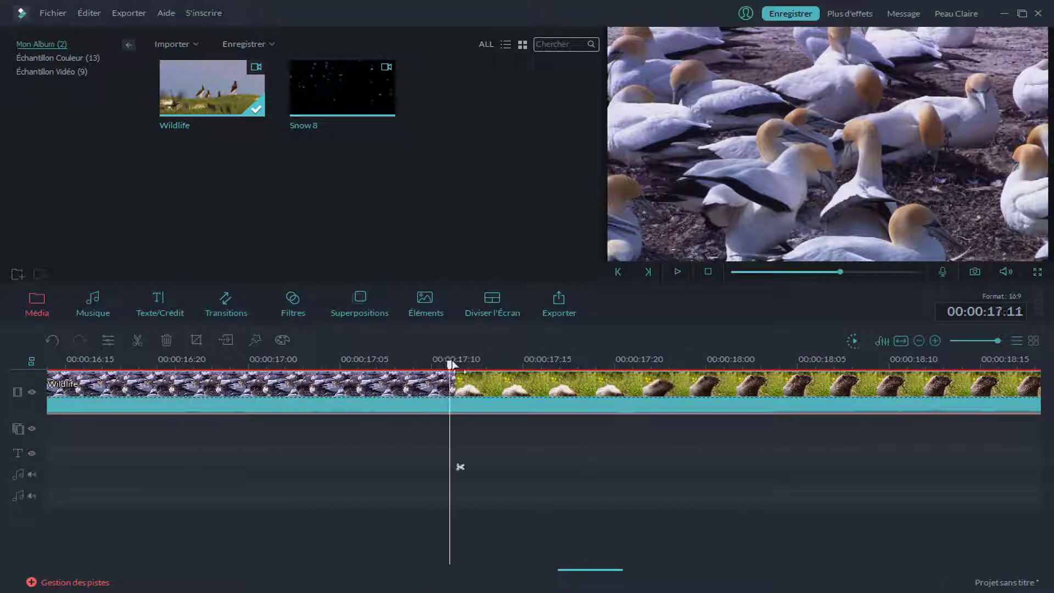
{"action": "left_click", "coordinate": [459, 466]}
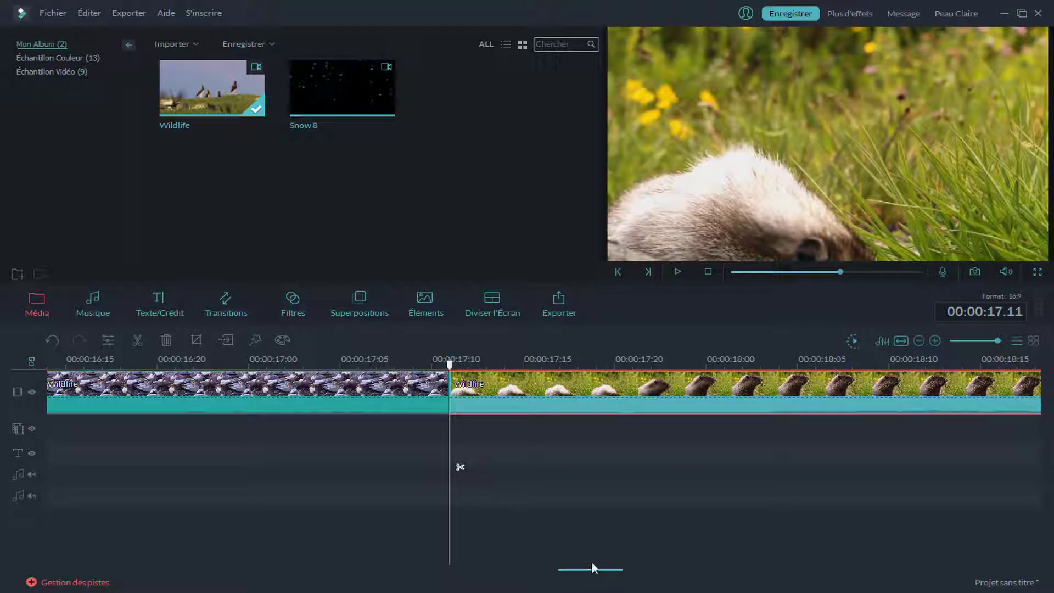
{"action": "left_click_drag", "start_coordinate": [590, 572], "coordinate": [689, 560]}
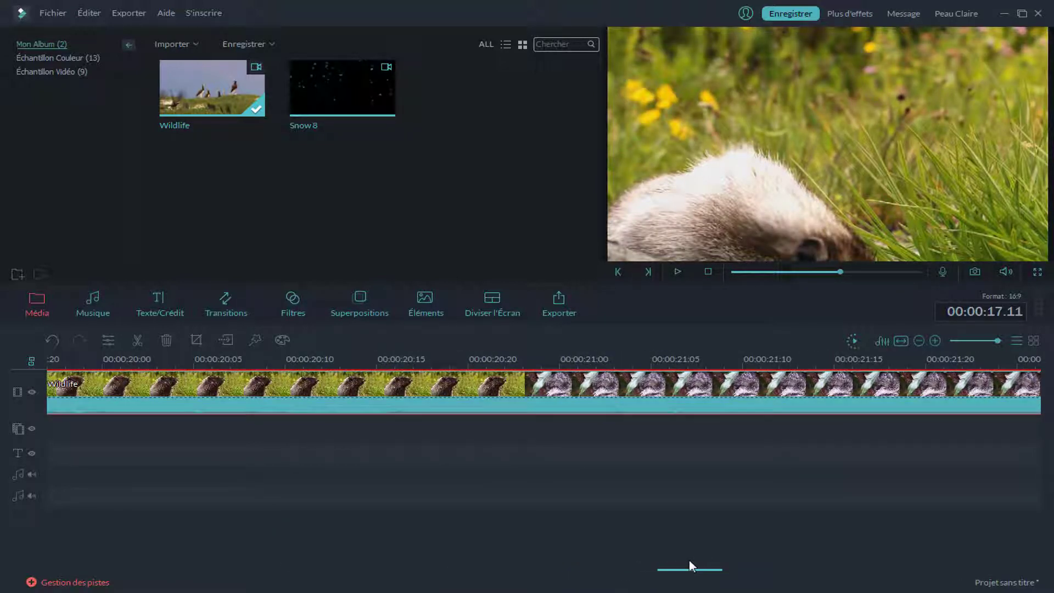
{"action": "left_click", "coordinate": [523, 358]}
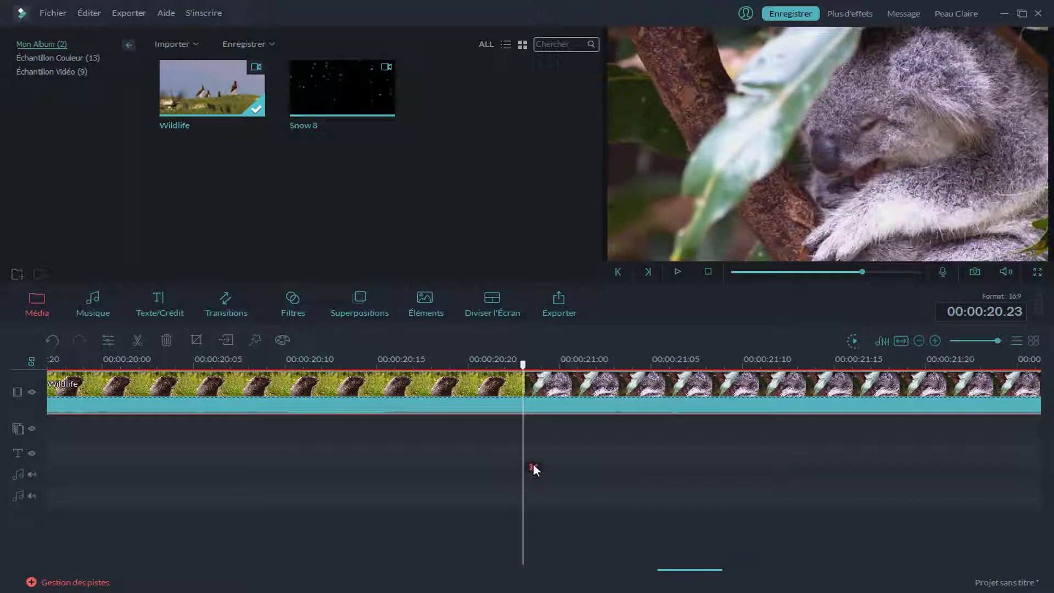
{"action": "left_click", "coordinate": [533, 467]}
Split the Wildlife clip where the koala scene changes to the bird colony, at 00:00:24.18
{"action": "left_click_drag", "start_coordinate": [697, 576], "coordinate": [815, 555]}
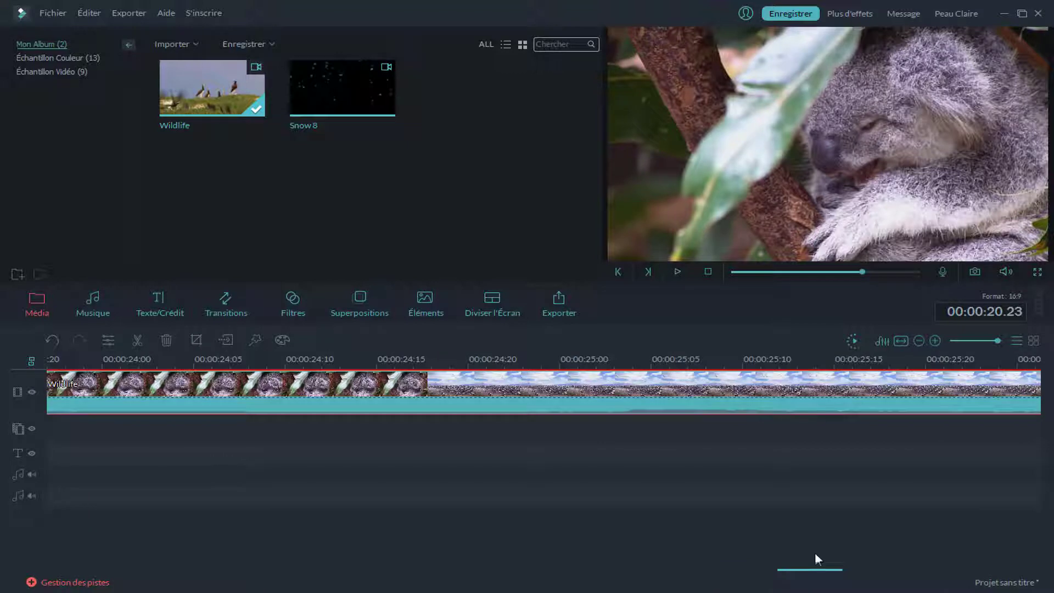
{"action": "left_click", "coordinate": [412, 364]}
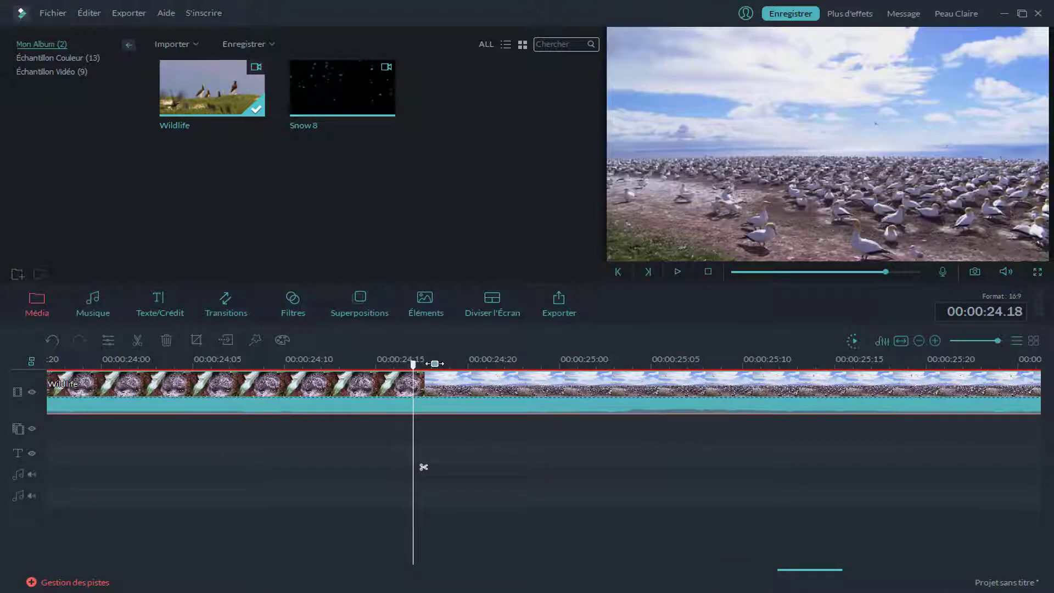
{"action": "left_click", "coordinate": [431, 364]}
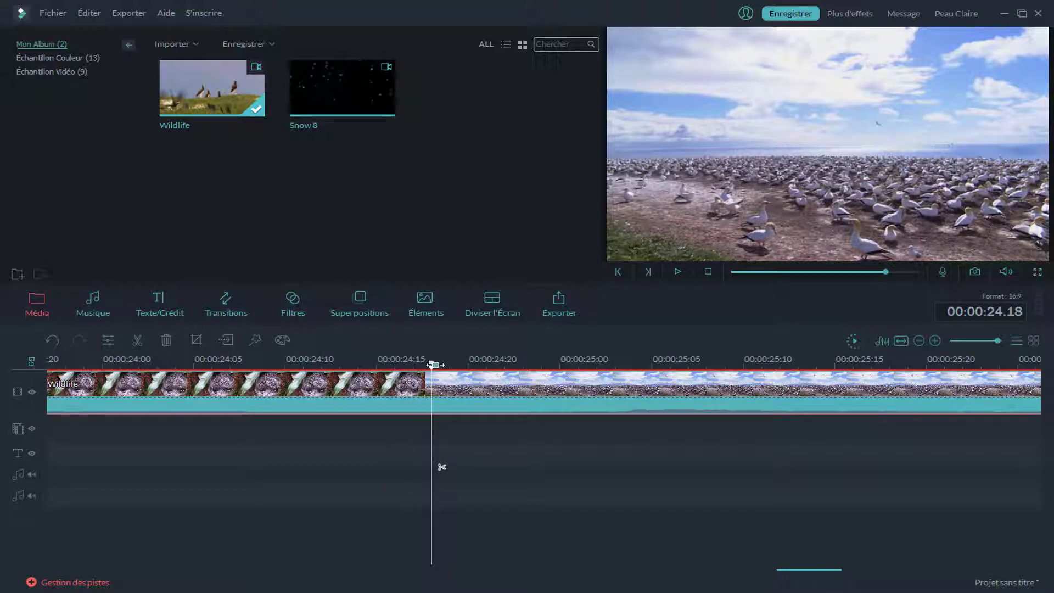
{"action": "left_click", "coordinate": [442, 467]}
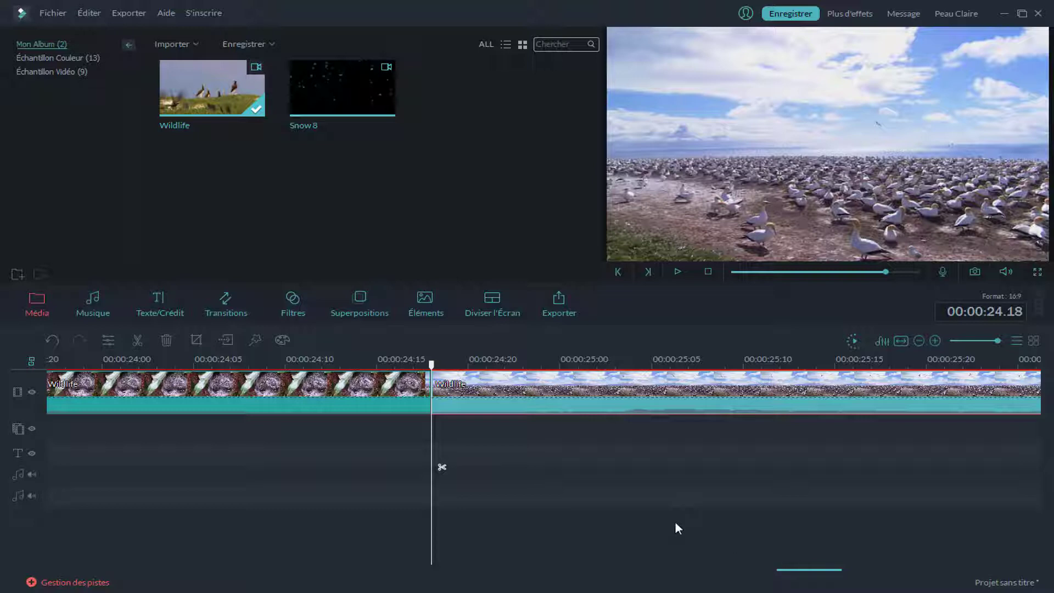
Adjust the timeline zoom so all the split Wildlife segments are in view from the start of the track
{"action": "left_click_drag", "start_coordinate": [806, 567], "coordinate": [967, 564]}
{"action": "left_click", "coordinate": [988, 341]}
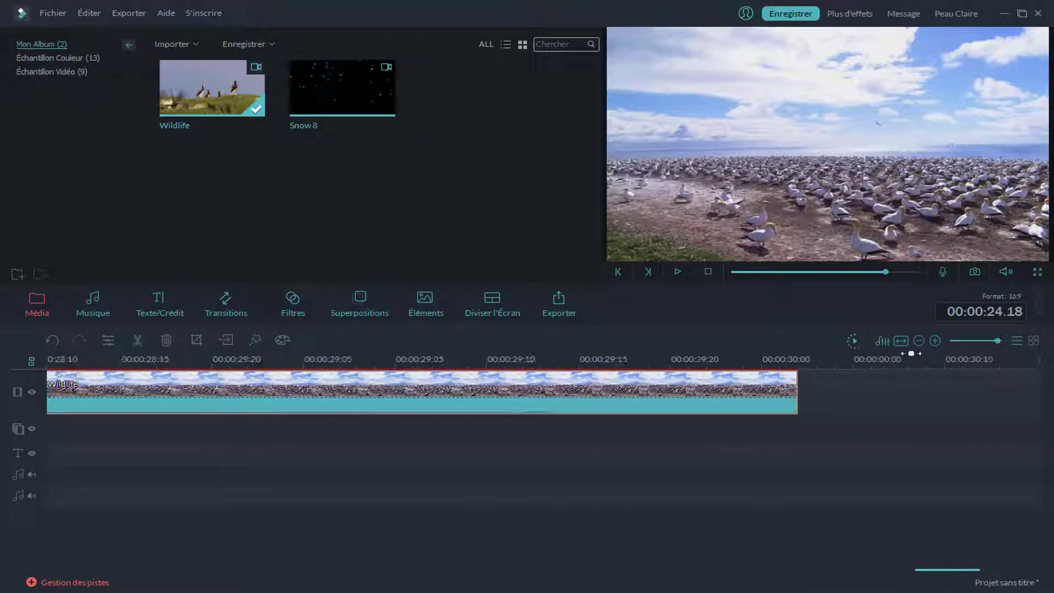
{"action": "left_click", "coordinate": [978, 340]}
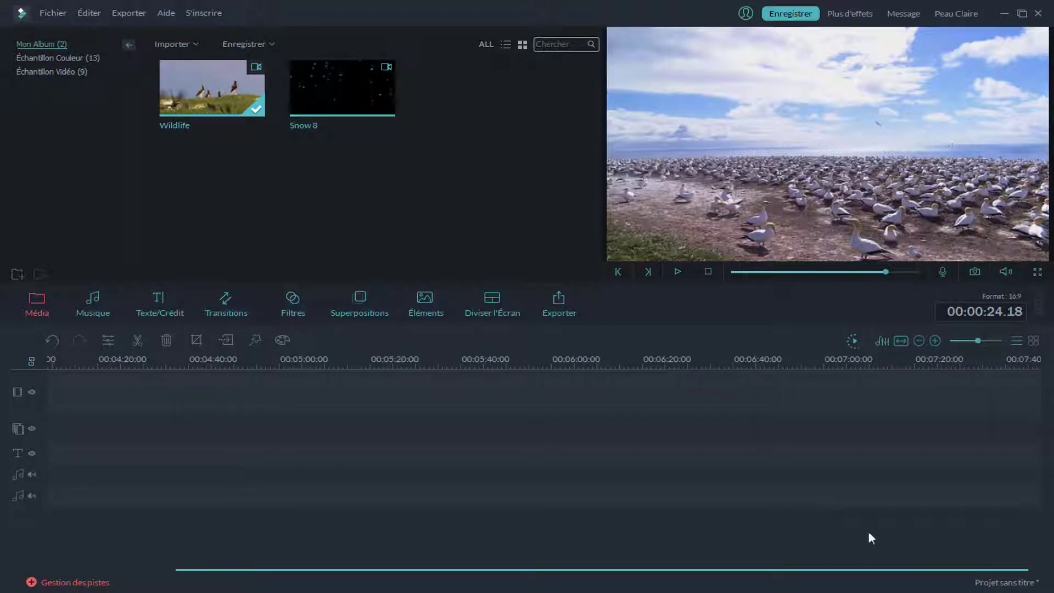
{"action": "left_click_drag", "start_coordinate": [732, 570], "coordinate": [239, 590]}
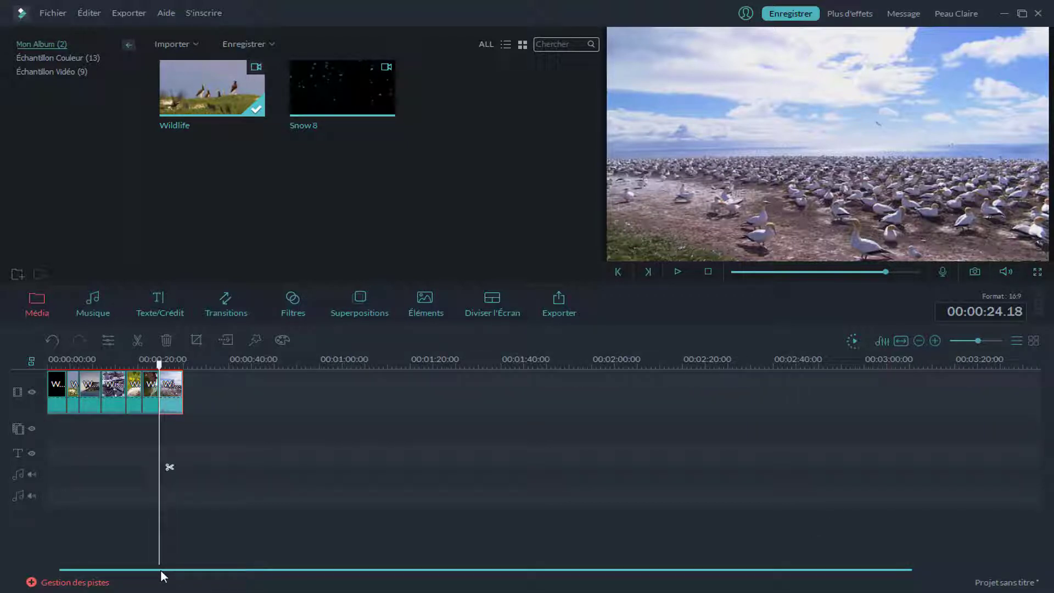
{"action": "left_click", "coordinate": [990, 341]}
{"action": "left_click_drag", "start_coordinate": [693, 568], "coordinate": [71, 542]}
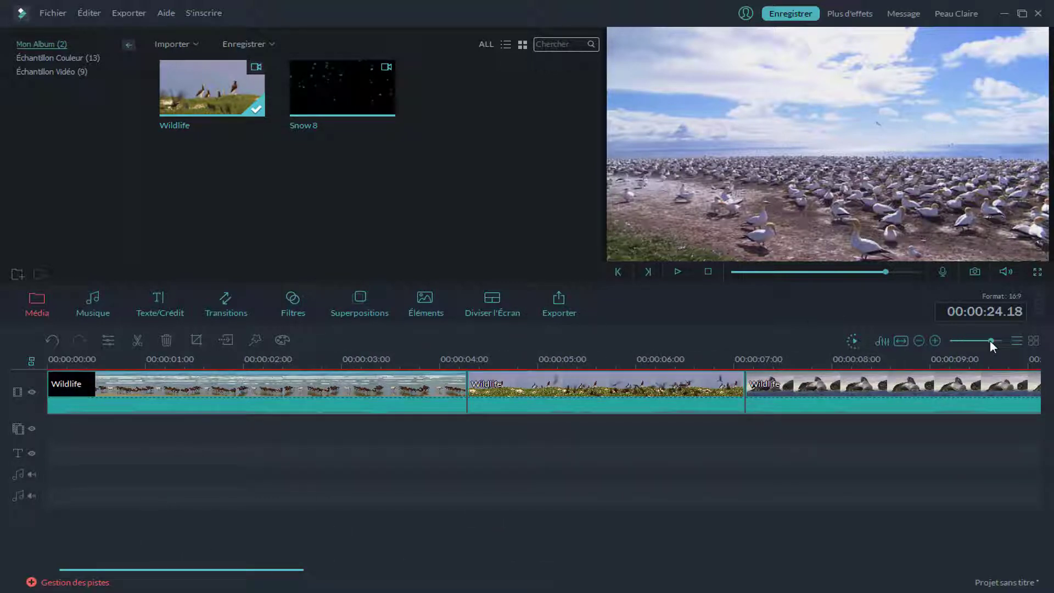
{"action": "left_click_drag", "start_coordinate": [990, 340], "coordinate": [986, 341]}
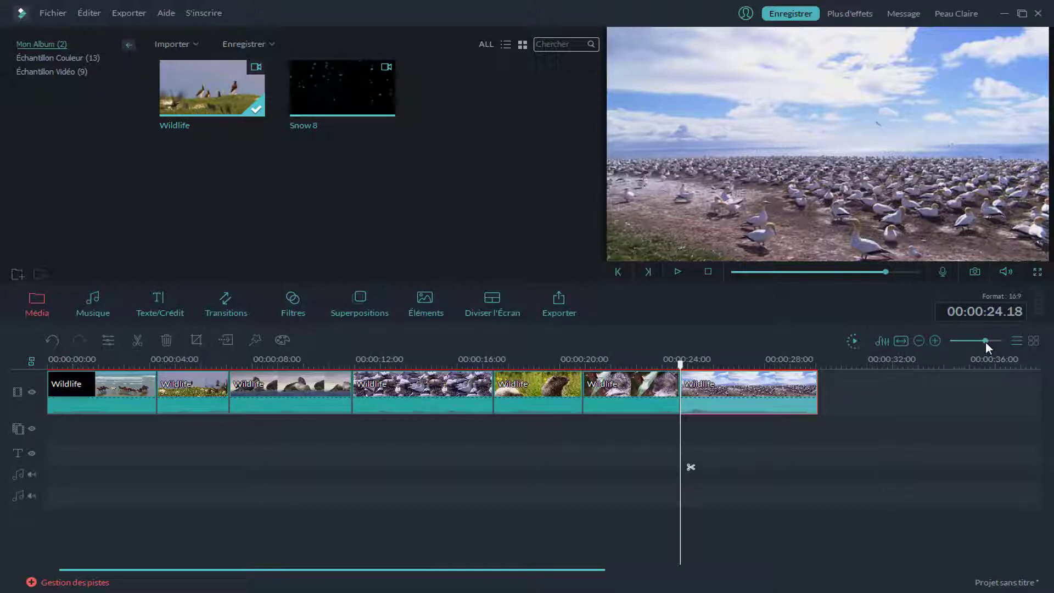
Preview the Blurry Cross 4 transition and add it between the first and second Wildlife segments
{"action": "left_click", "coordinate": [137, 392]}
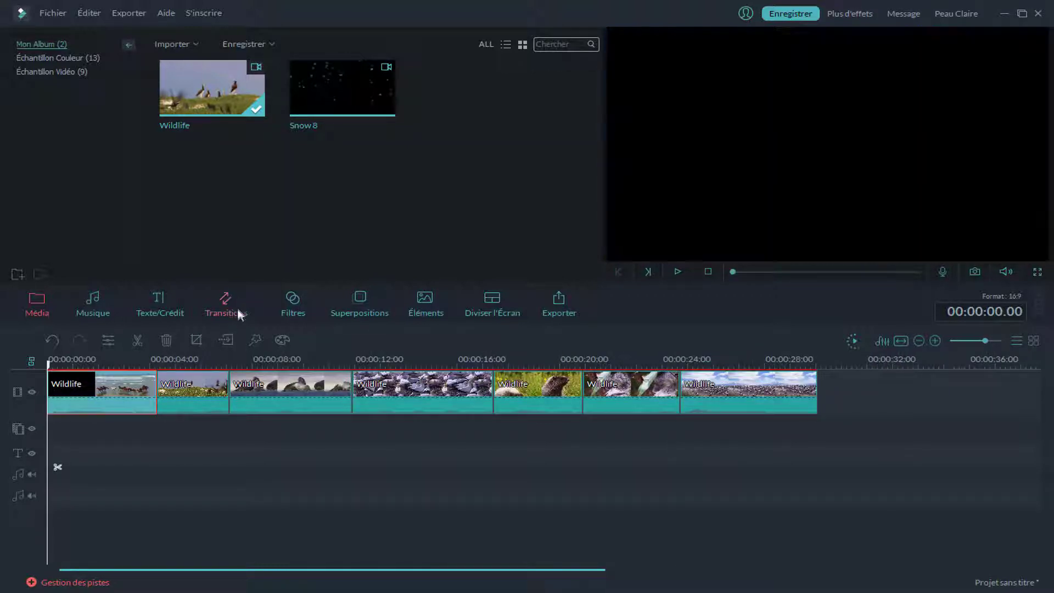
{"action": "left_click", "coordinate": [232, 301]}
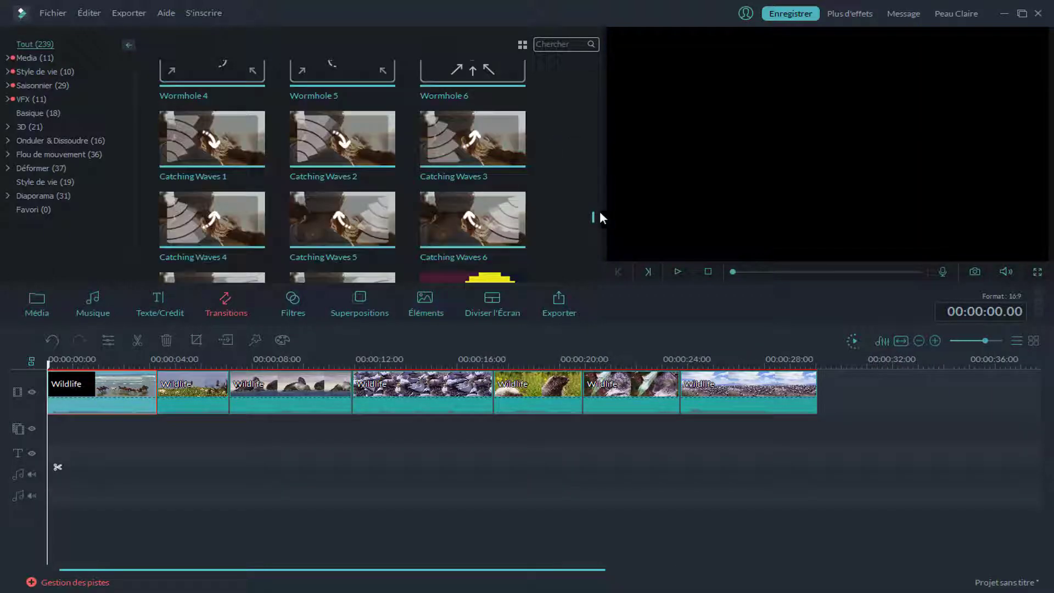
{"action": "left_click_drag", "start_coordinate": [593, 216], "coordinate": [586, 55]}
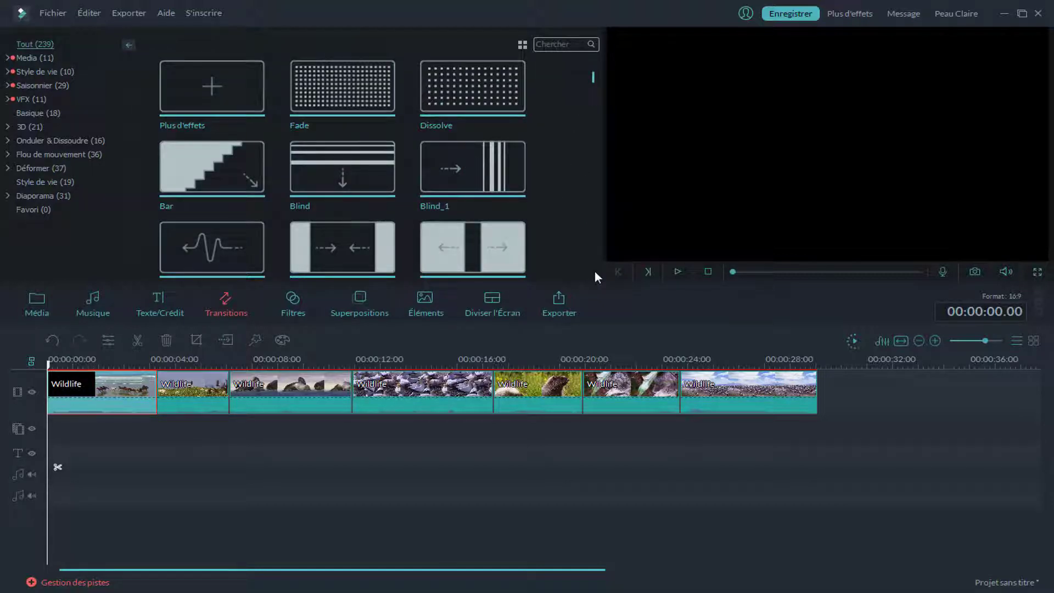
{"action": "scroll", "coordinate": [594, 270], "scroll_direction": "down", "scroll_amount": 4}
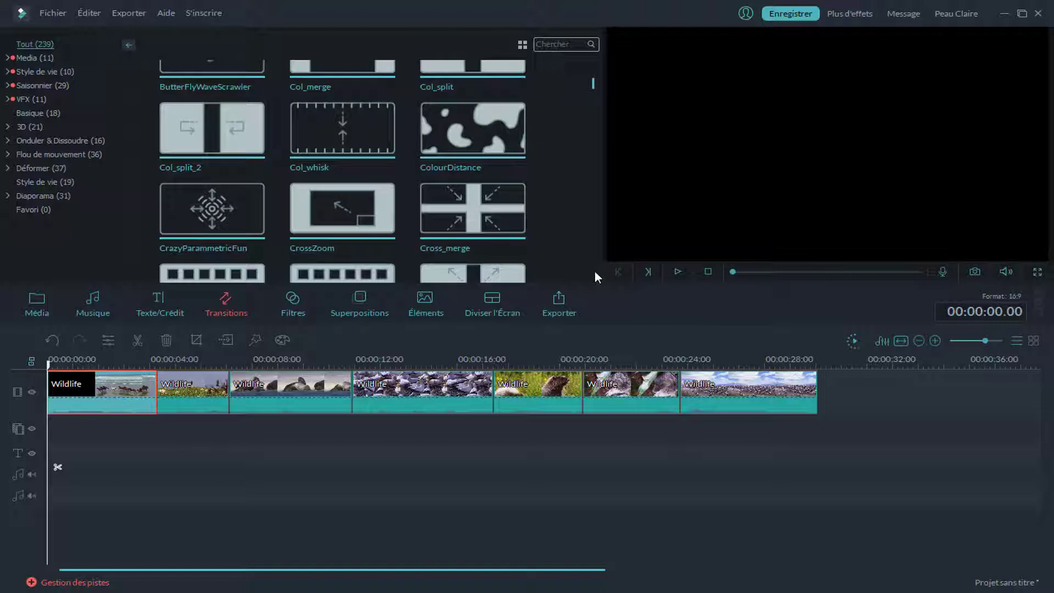
{"action": "scroll", "coordinate": [594, 270], "scroll_direction": "down", "scroll_amount": 5}
{"action": "scroll", "coordinate": [594, 270], "scroll_direction": "down", "scroll_amount": 5}
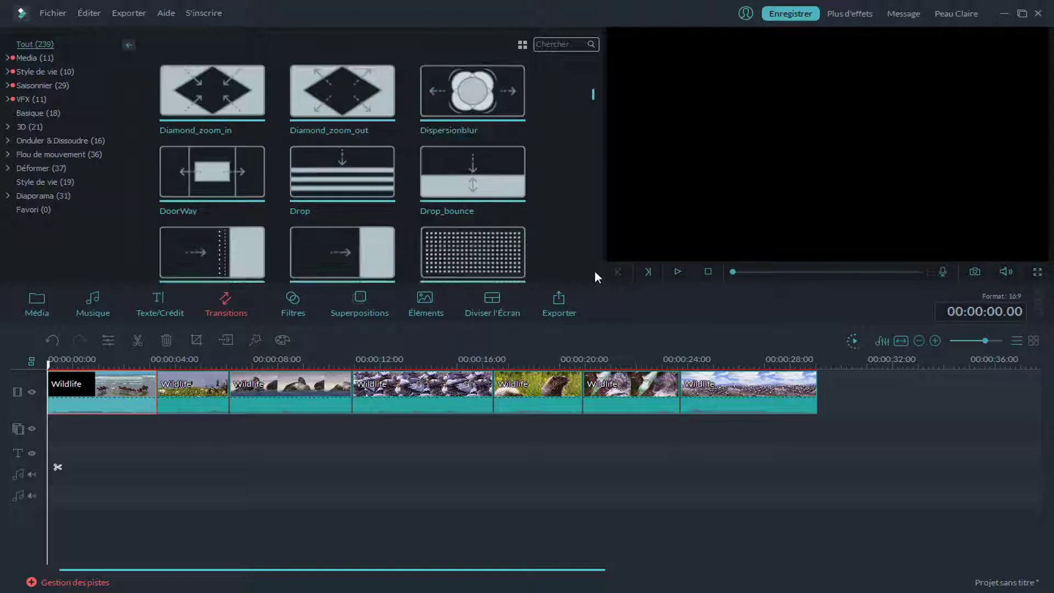
{"action": "scroll", "coordinate": [594, 270], "scroll_direction": "down", "scroll_amount": 5}
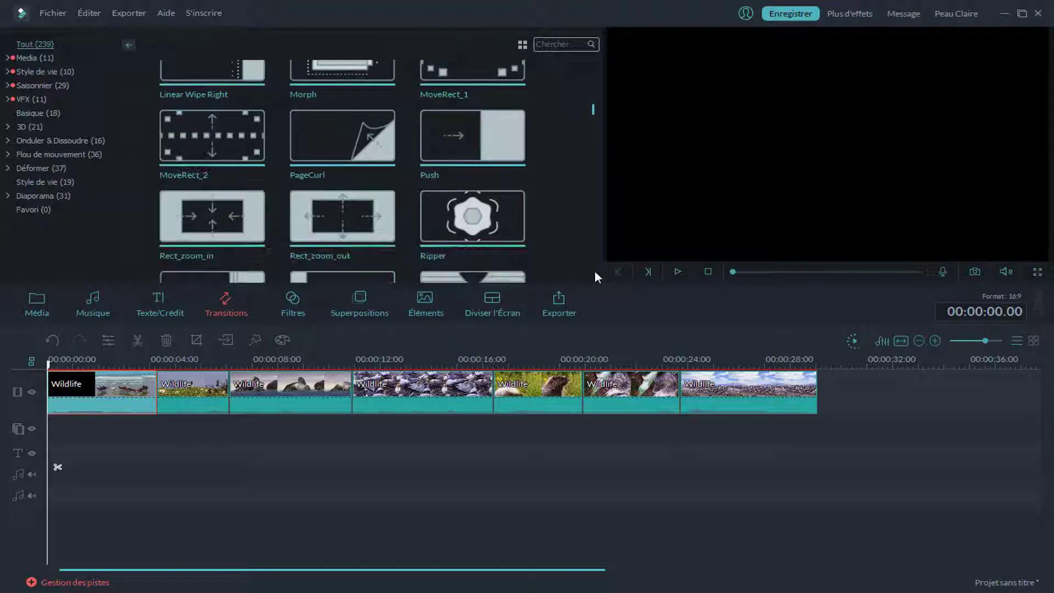
{"action": "scroll", "coordinate": [594, 270], "scroll_direction": "down", "scroll_amount": 5}
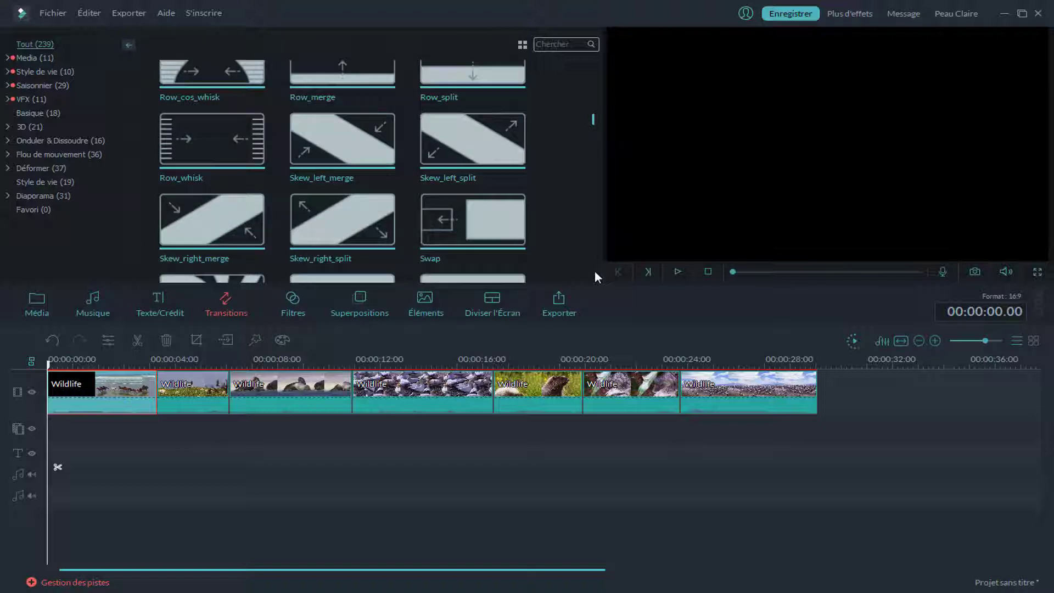
{"action": "scroll", "coordinate": [595, 270], "scroll_direction": "down", "scroll_amount": 5}
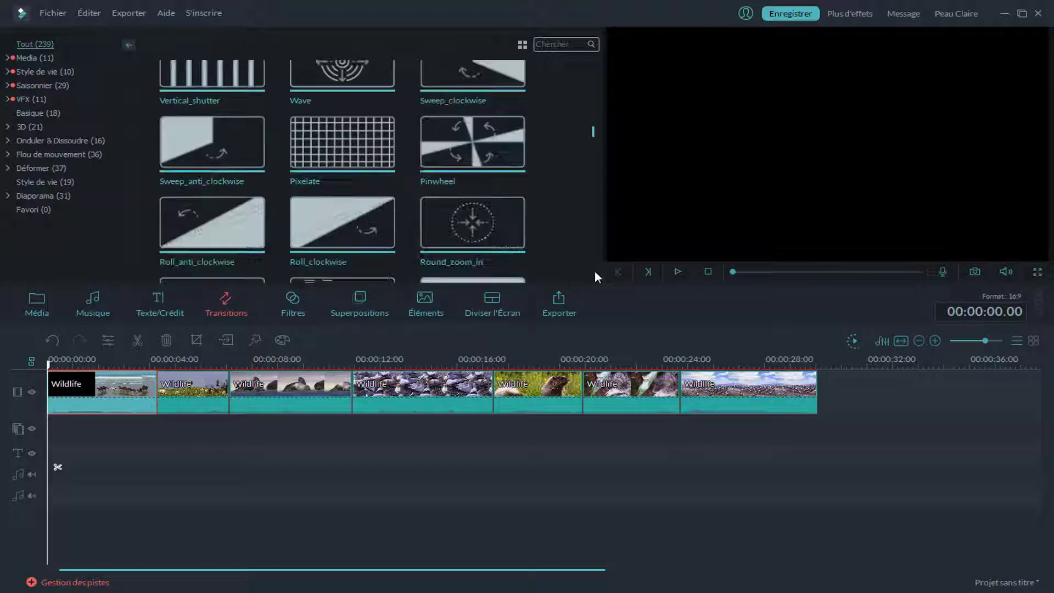
{"action": "scroll", "coordinate": [594, 270], "scroll_direction": "down", "scroll_amount": 1}
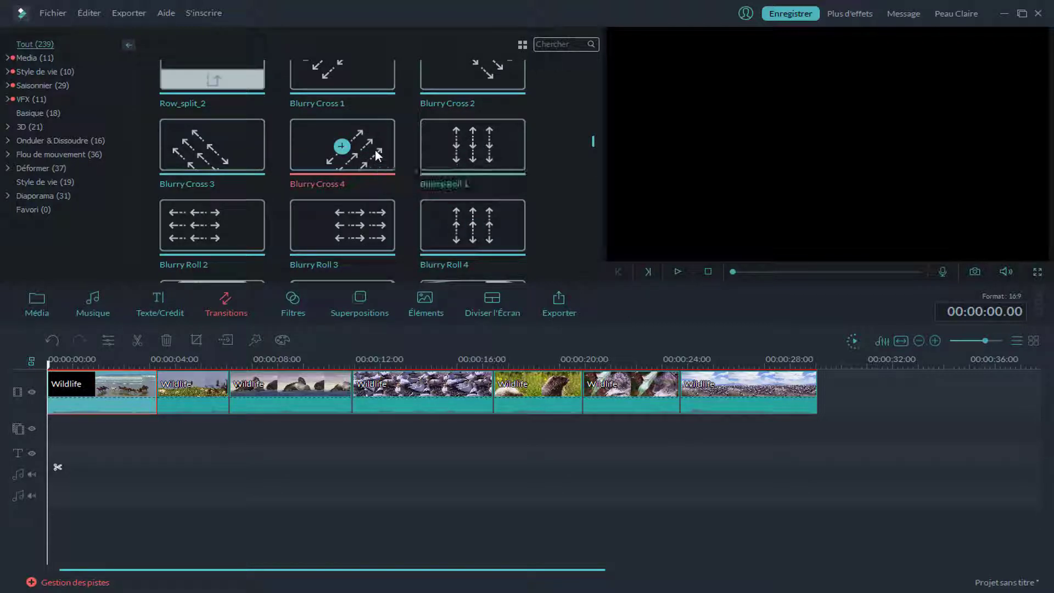
{"action": "left_click", "coordinate": [368, 165]}
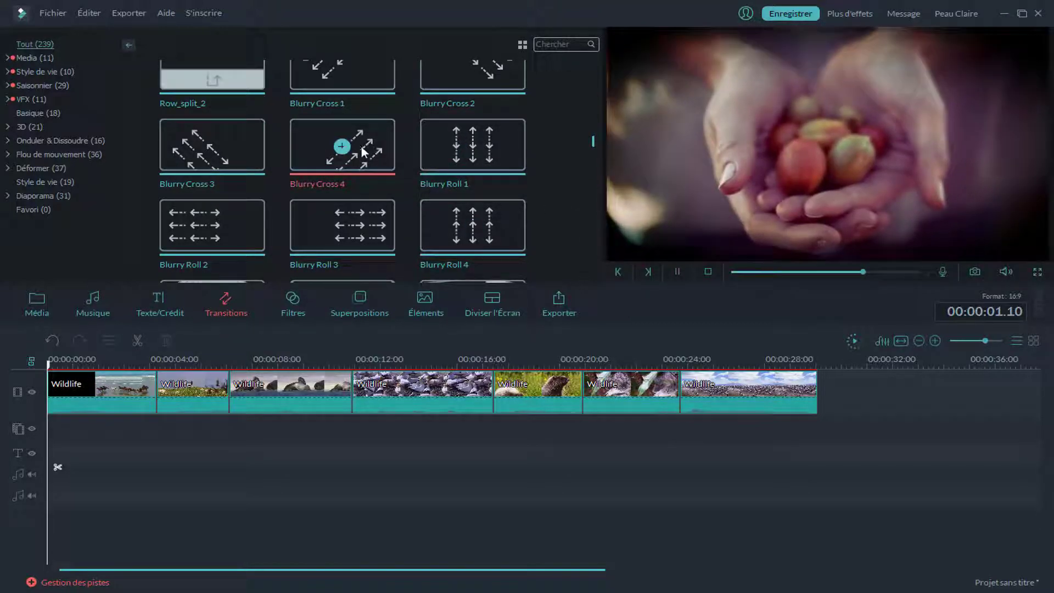
{"action": "left_click_drag", "start_coordinate": [323, 158], "coordinate": [166, 397]}
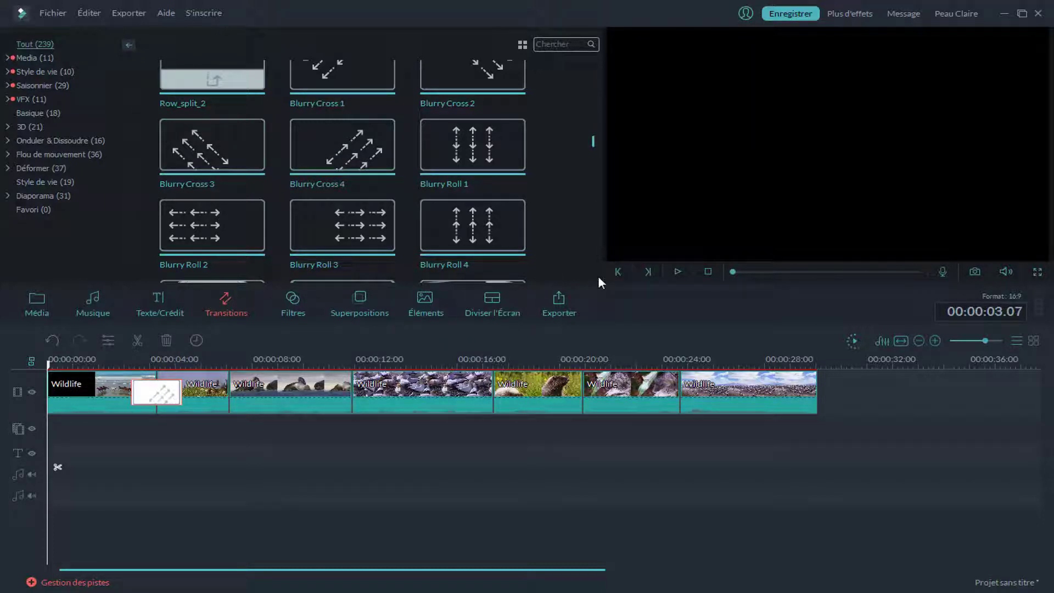
Add the Box Flip 1 transition between the second and third Wildlife segments
{"action": "scroll", "coordinate": [597, 276], "scroll_direction": "down", "scroll_amount": 3}
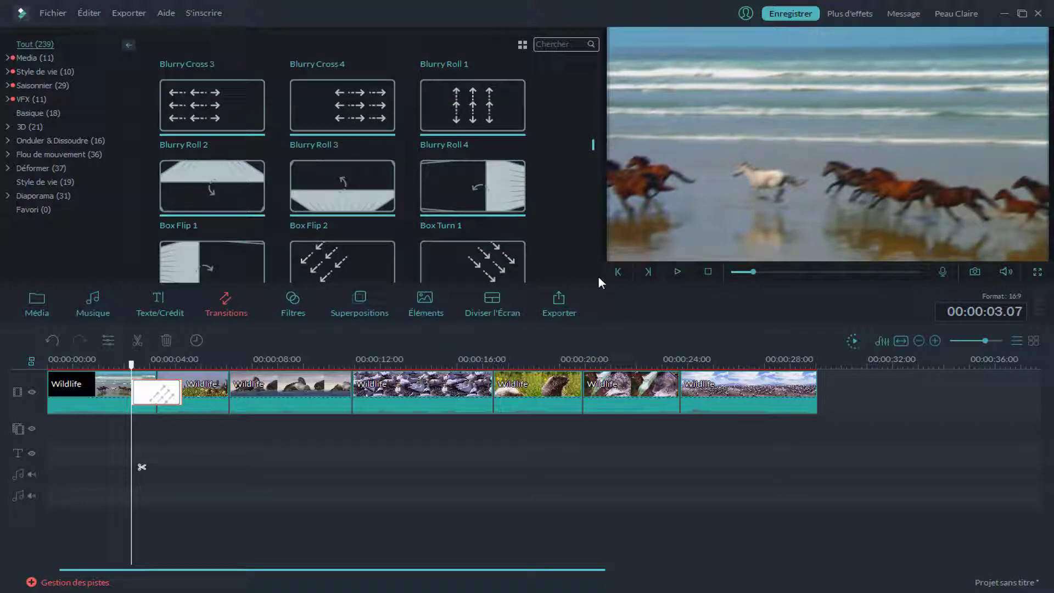
{"action": "scroll", "coordinate": [599, 281], "scroll_direction": "down", "scroll_amount": 1}
{"action": "left_click", "coordinate": [191, 144]}
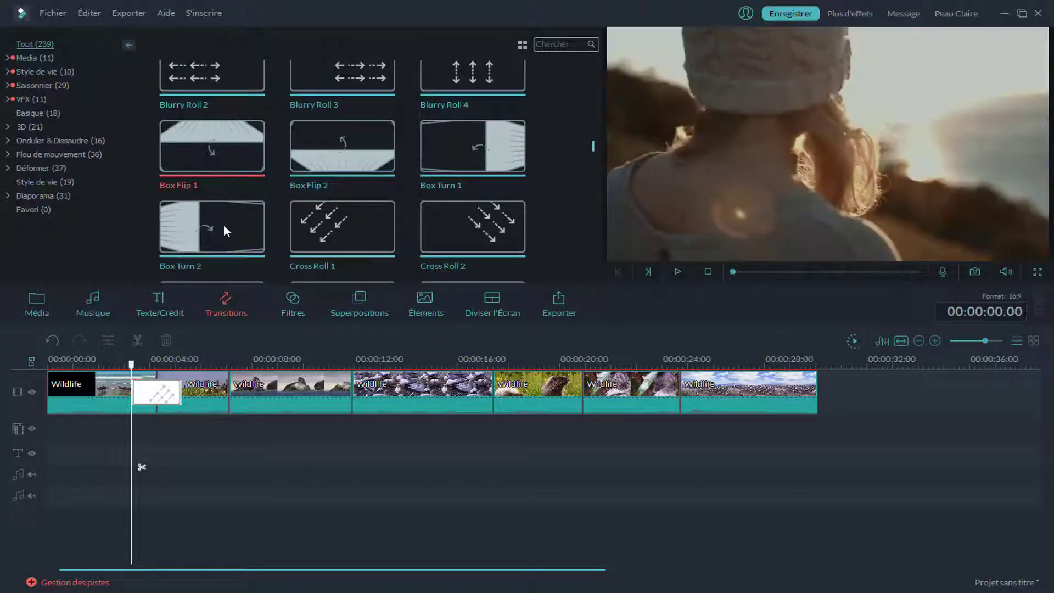
{"action": "left_click_drag", "start_coordinate": [225, 361], "coordinate": [228, 387]}
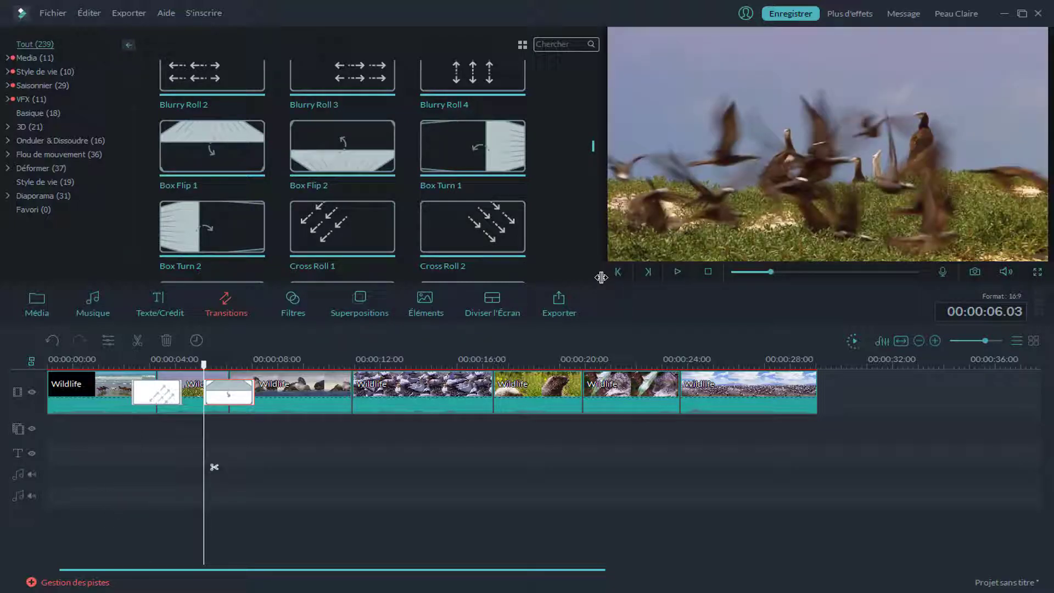
Add the Warp 1 transition between the third and fourth Wildlife segments
{"action": "scroll", "coordinate": [598, 279], "scroll_direction": "down", "scroll_amount": 5}
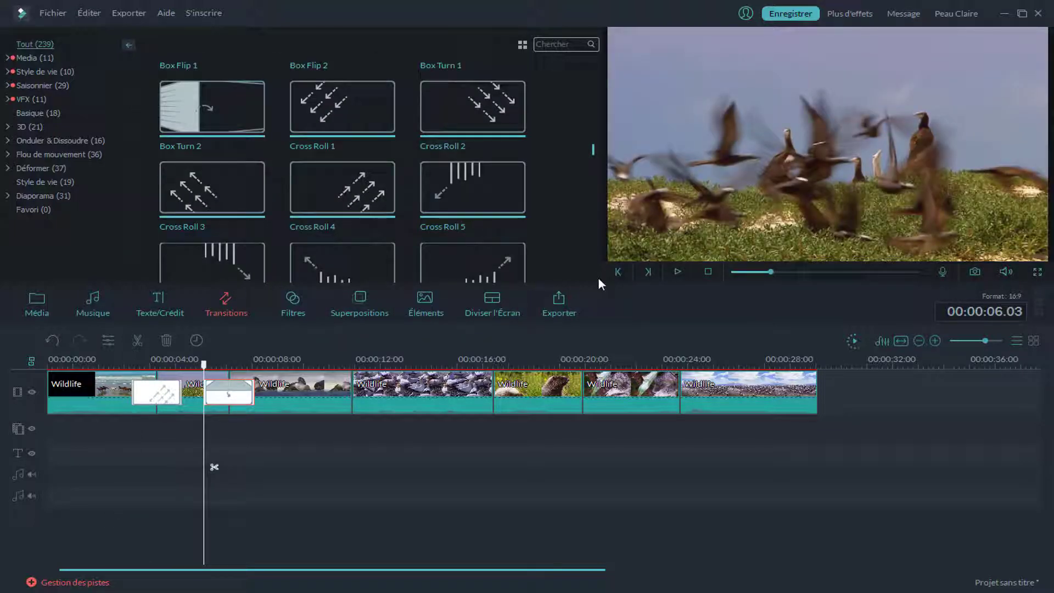
{"action": "scroll", "coordinate": [598, 277], "scroll_direction": "down", "scroll_amount": 8}
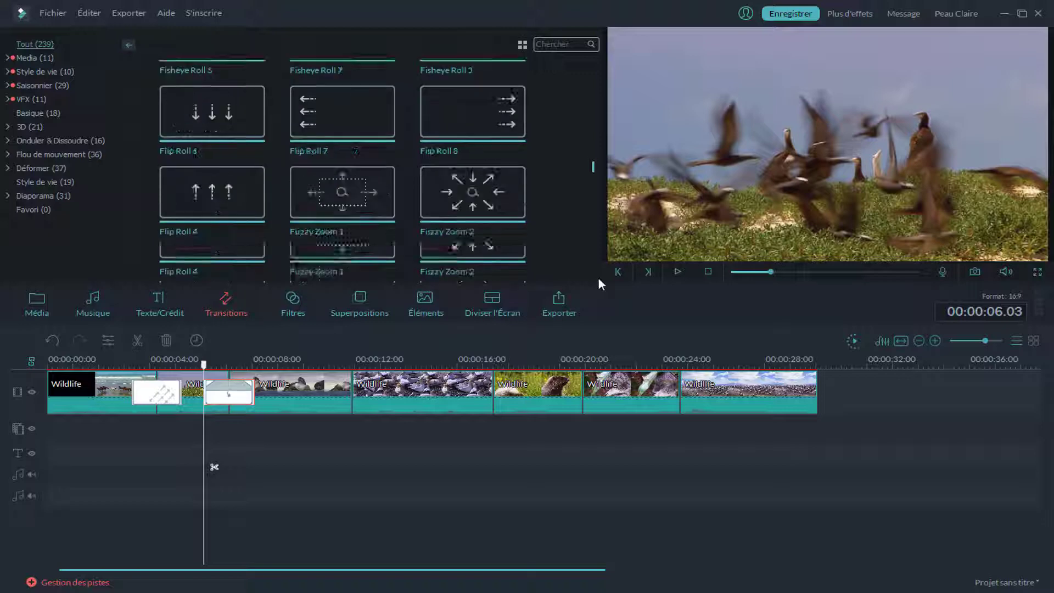
{"action": "scroll", "coordinate": [599, 279], "scroll_direction": "down", "scroll_amount": 6}
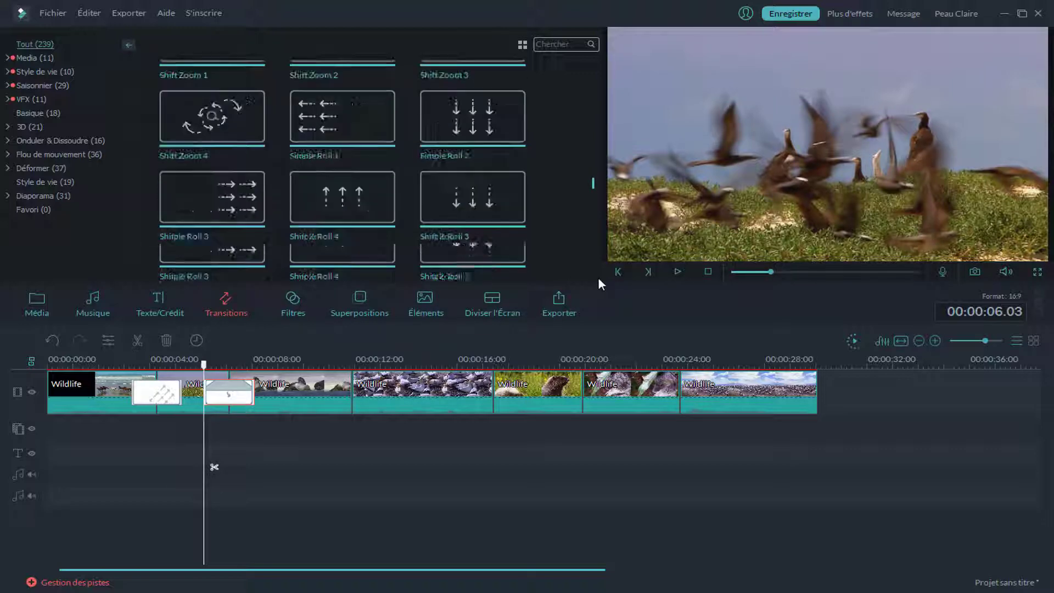
{"action": "scroll", "coordinate": [599, 279], "scroll_direction": "down", "scroll_amount": 3}
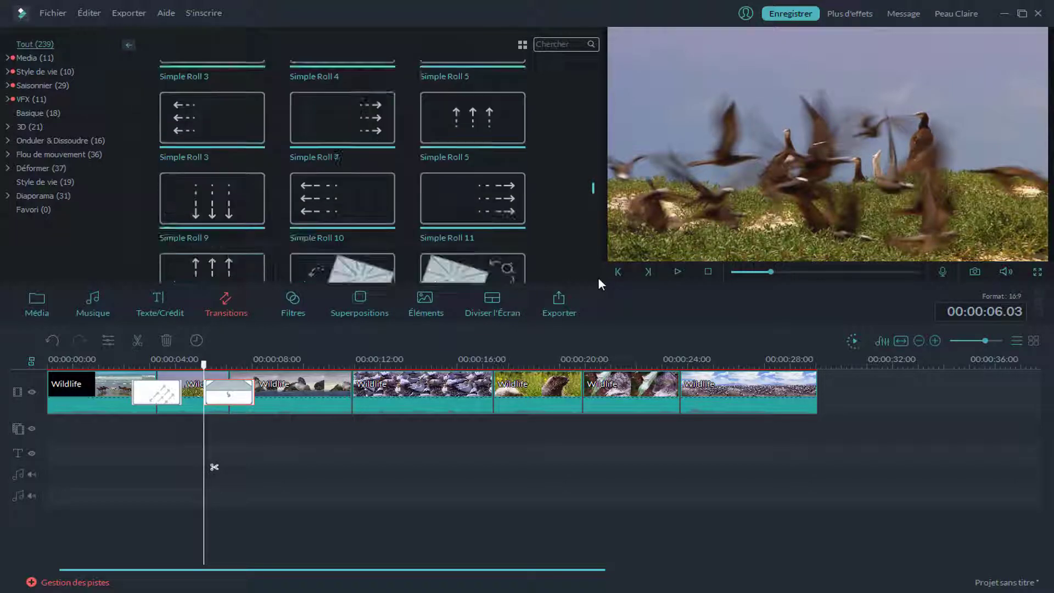
{"action": "scroll", "coordinate": [598, 276], "scroll_direction": "down", "scroll_amount": 3}
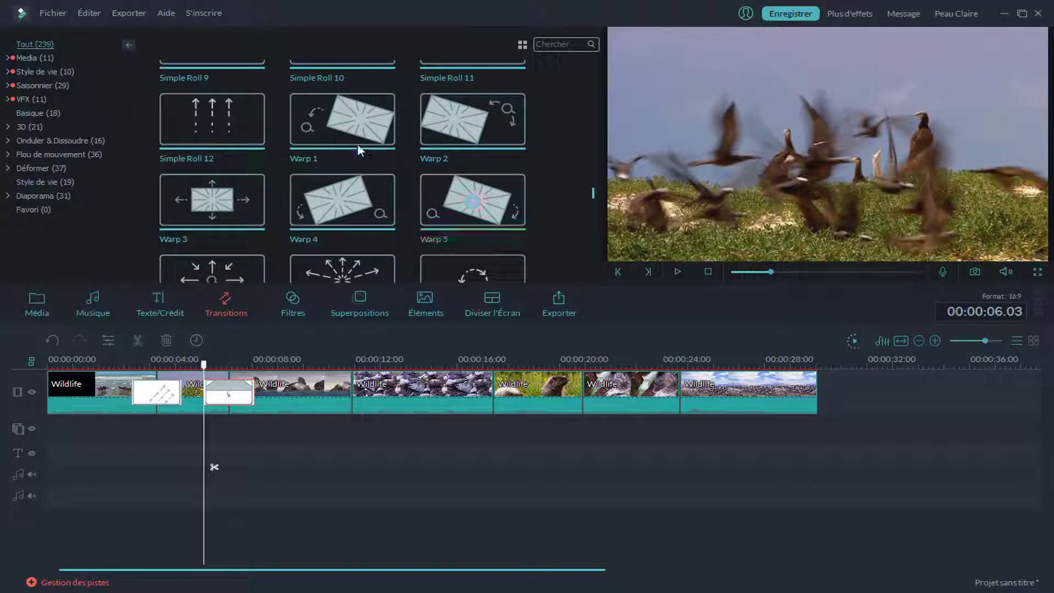
{"action": "left_click_drag", "start_coordinate": [380, 136], "coordinate": [350, 391]}
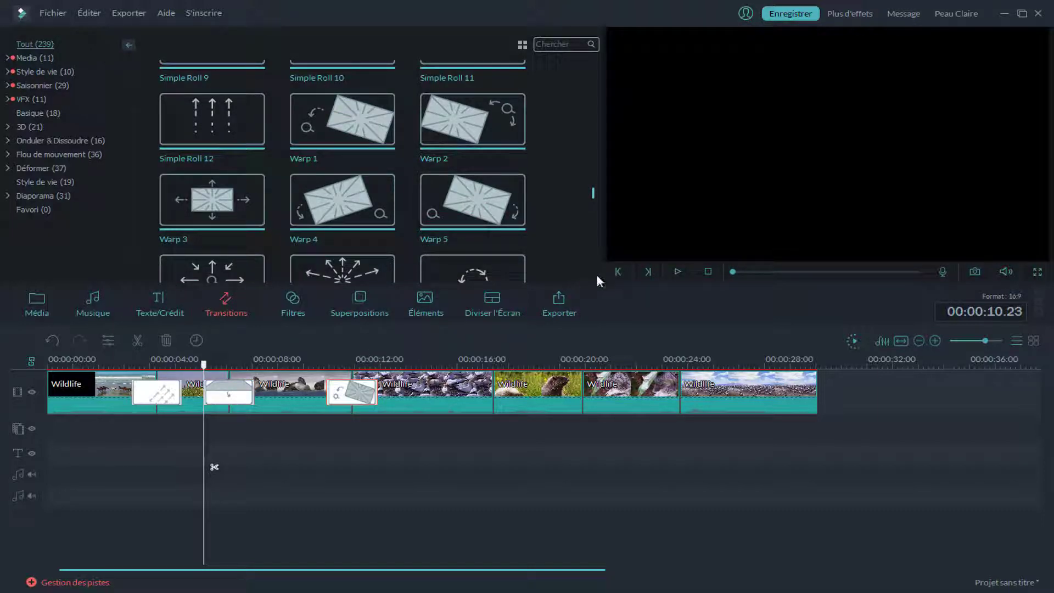
Add the Wormhole 2 transition between the fourth and fifth Wildlife segments
{"action": "scroll", "coordinate": [596, 276], "scroll_direction": "down", "scroll_amount": 2}
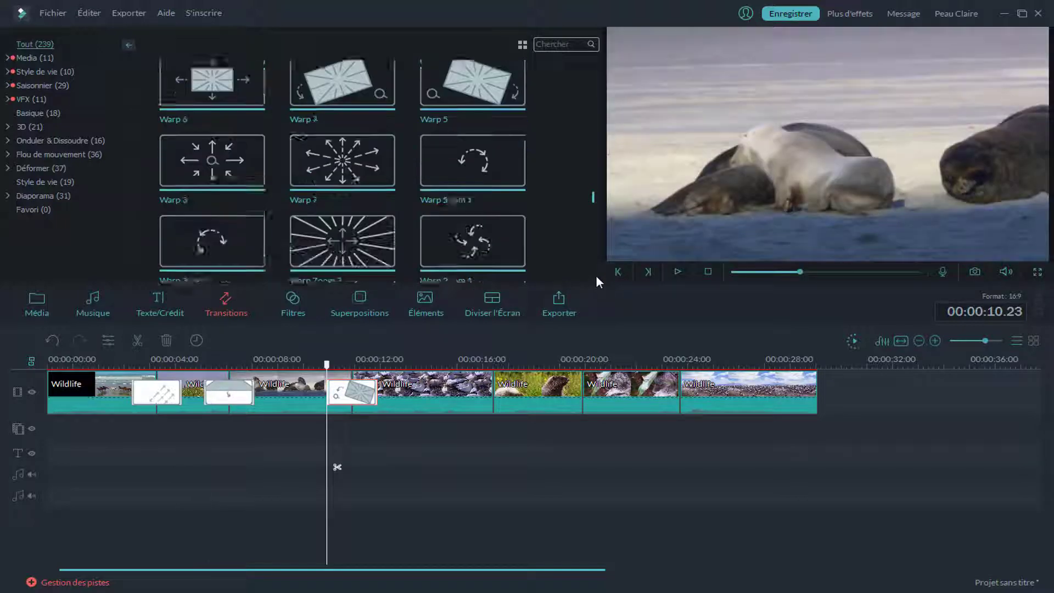
{"action": "scroll", "coordinate": [595, 275], "scroll_direction": "down", "scroll_amount": 8}
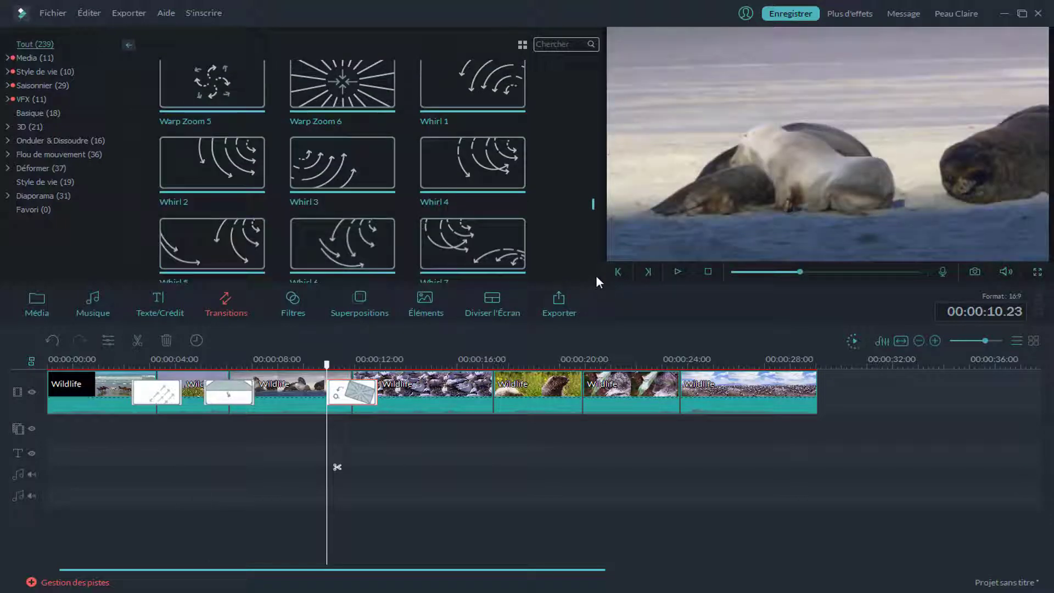
{"action": "scroll", "coordinate": [596, 276], "scroll_direction": "down", "scroll_amount": 5}
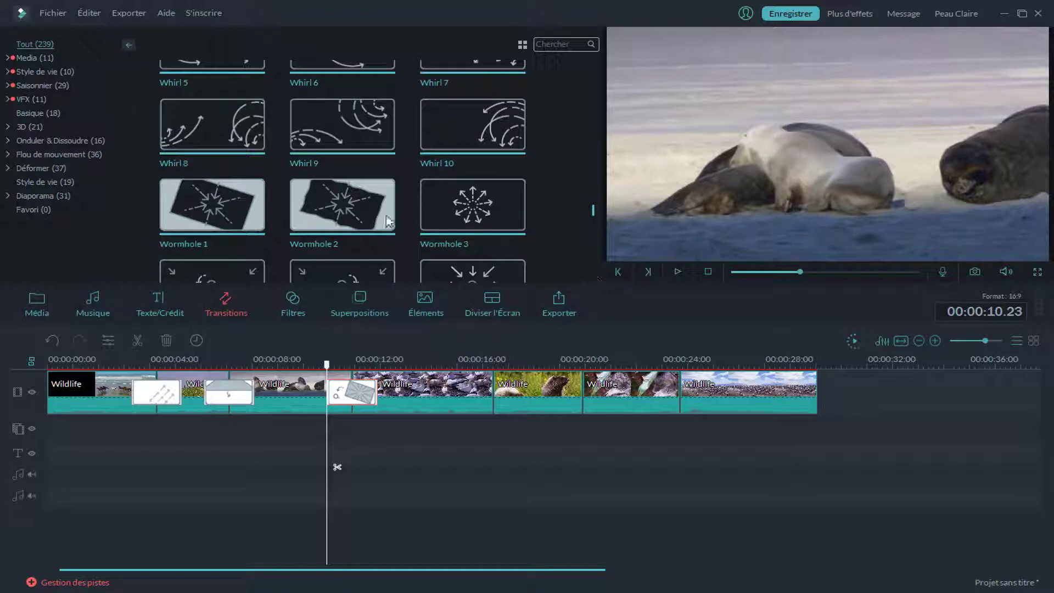
{"action": "left_click_drag", "start_coordinate": [388, 221], "coordinate": [488, 382]}
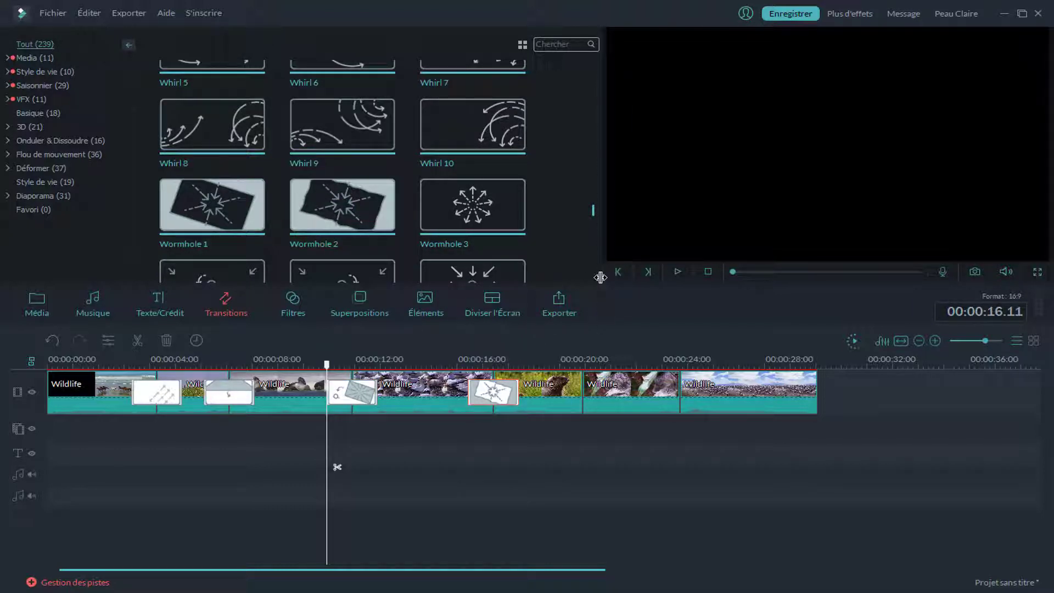
Add the Catching Waves 3 transition between the fifth and sixth Wildlife segments
{"action": "scroll", "coordinate": [592, 275], "scroll_direction": "down", "scroll_amount": 5}
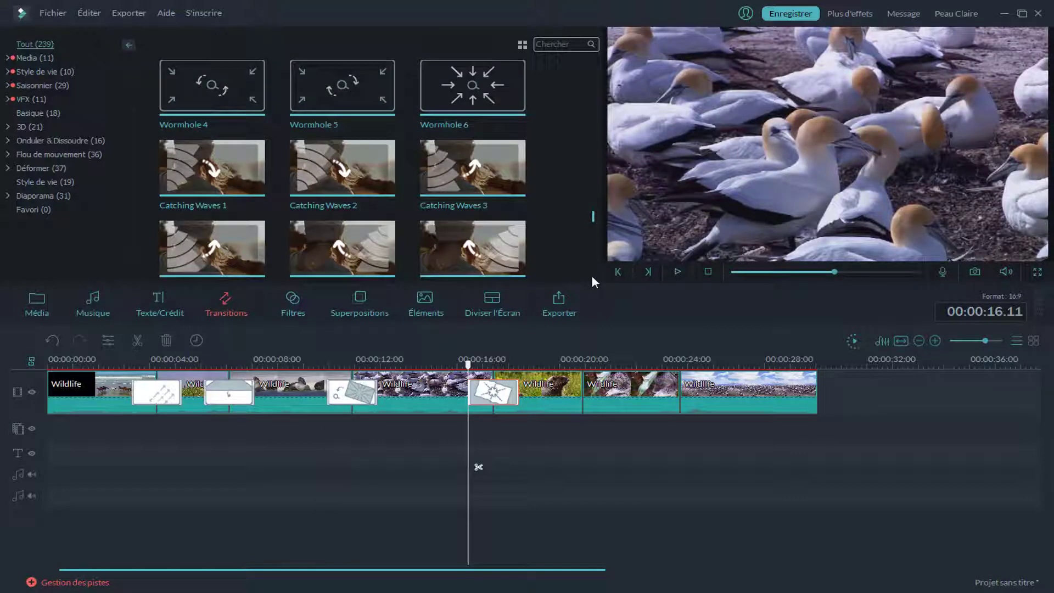
{"action": "mouse_move", "coordinate": [464, 189]}
{"action": "left_click_drag", "start_coordinate": [464, 188], "coordinate": [581, 401]}
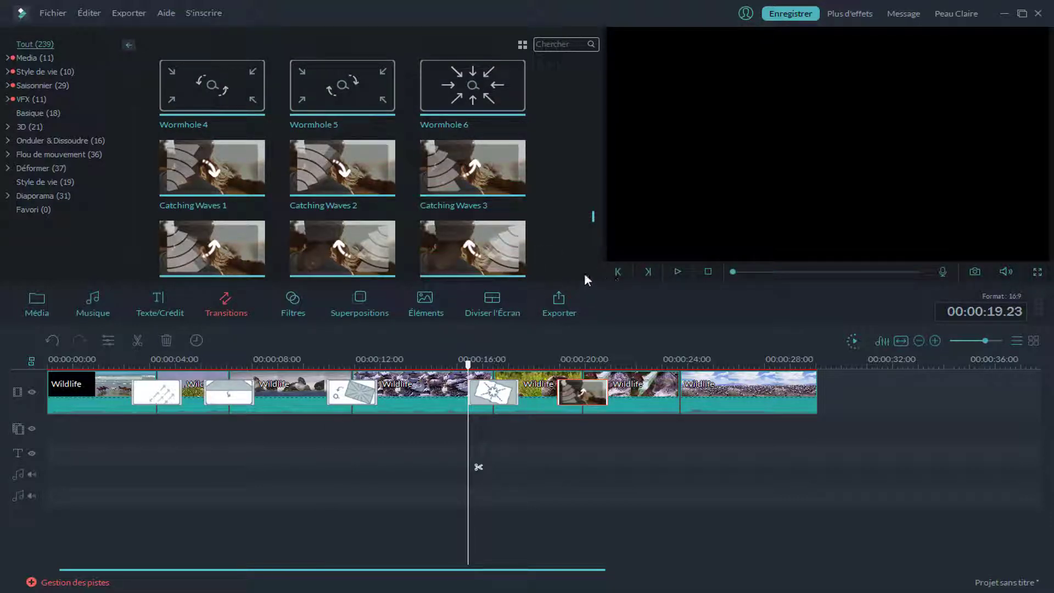
Try to add Clean Outdoor Transition 2 or a Modern Grunge transition between the sixth and seventh Wildlife segments
{"action": "scroll", "coordinate": [598, 278], "scroll_direction": "down", "scroll_amount": 4}
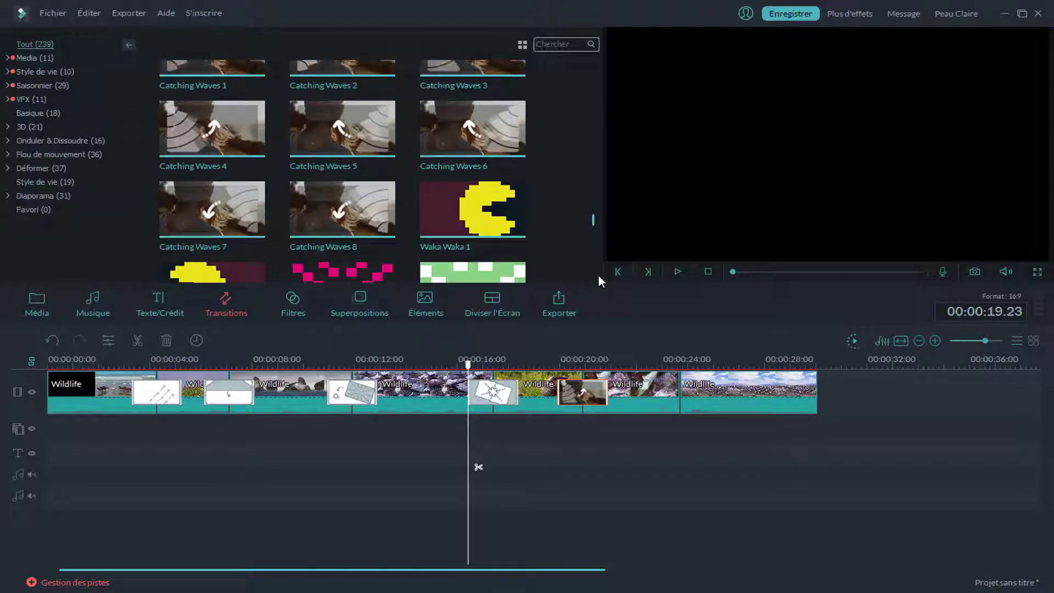
{"action": "scroll", "coordinate": [598, 275], "scroll_direction": "down", "scroll_amount": 4}
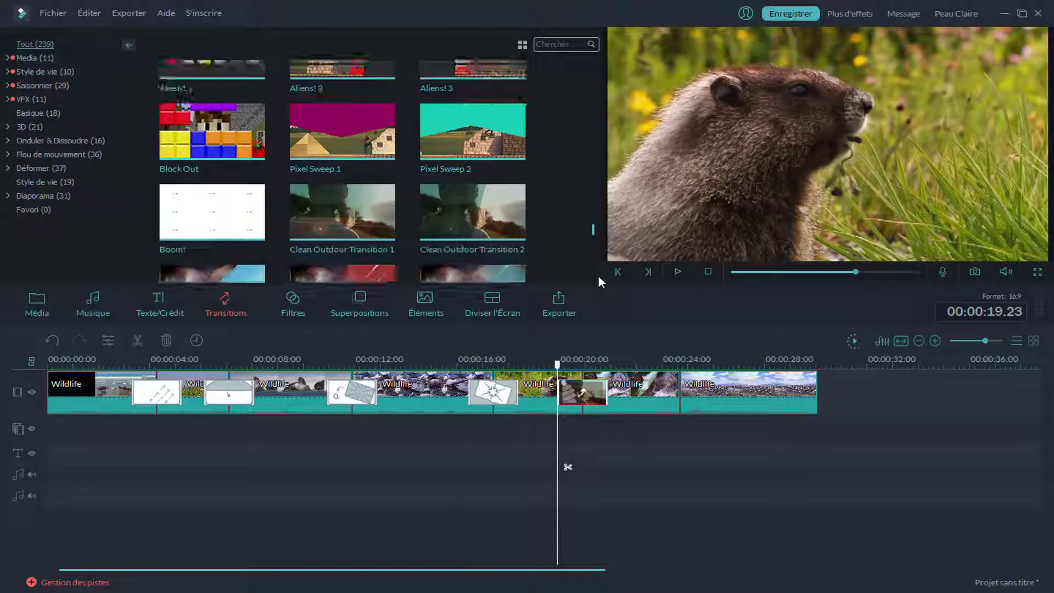
{"action": "scroll", "coordinate": [598, 275], "scroll_direction": "down", "scroll_amount": 1}
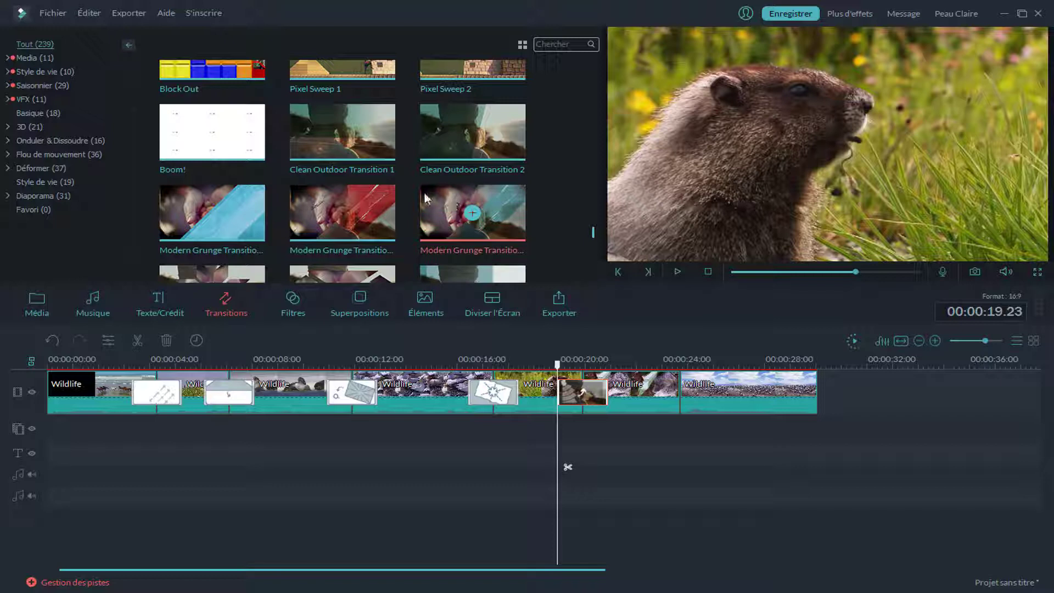
{"action": "left_click_drag", "start_coordinate": [435, 158], "coordinate": [679, 403]}
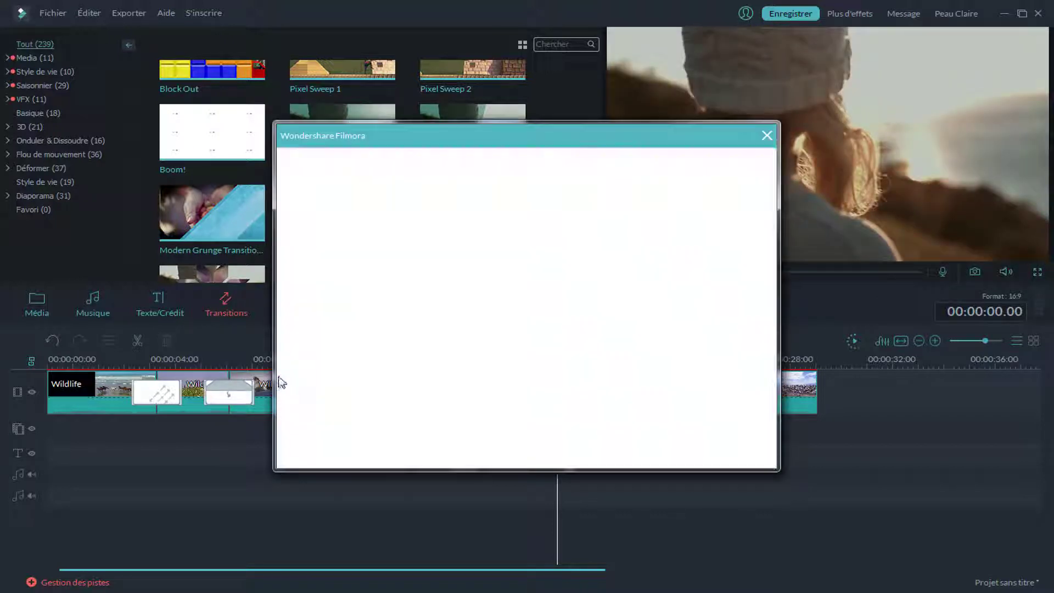
{"action": "left_click", "coordinate": [766, 136]}
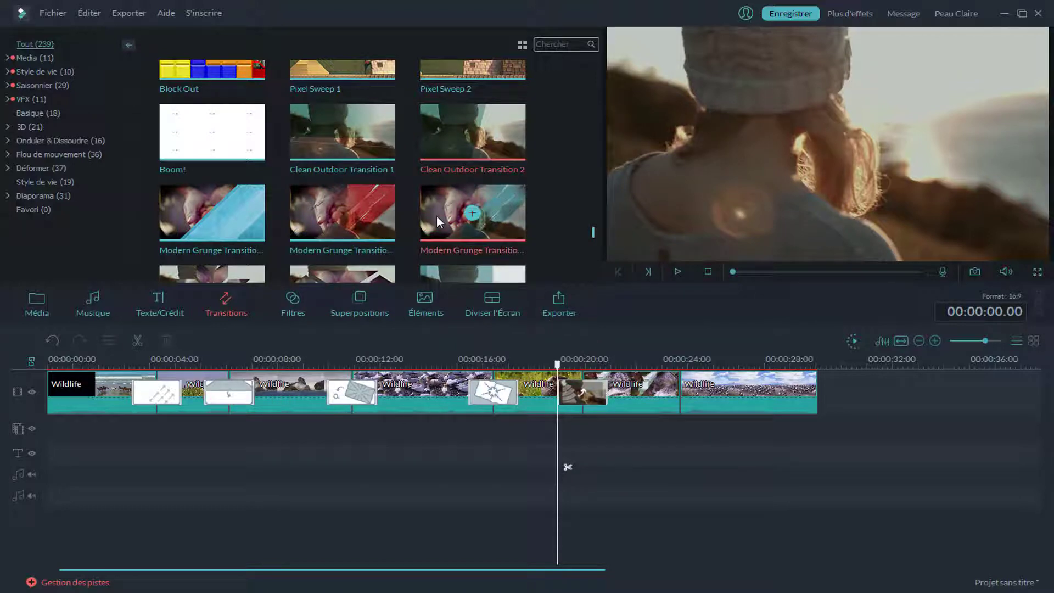
{"action": "left_click_drag", "start_coordinate": [437, 216], "coordinate": [687, 398]}
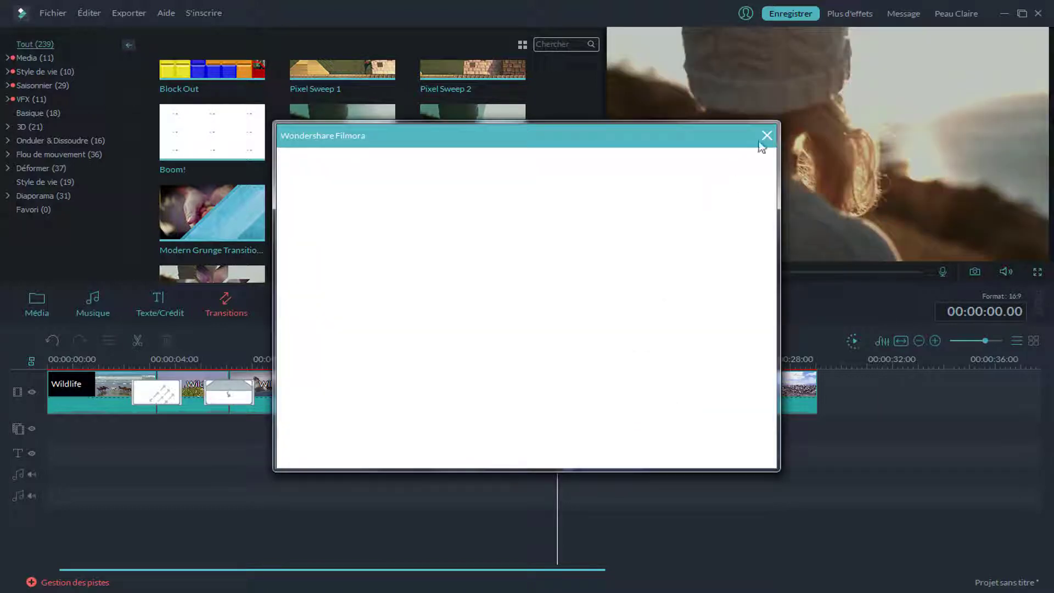
{"action": "left_click", "coordinate": [766, 136]}
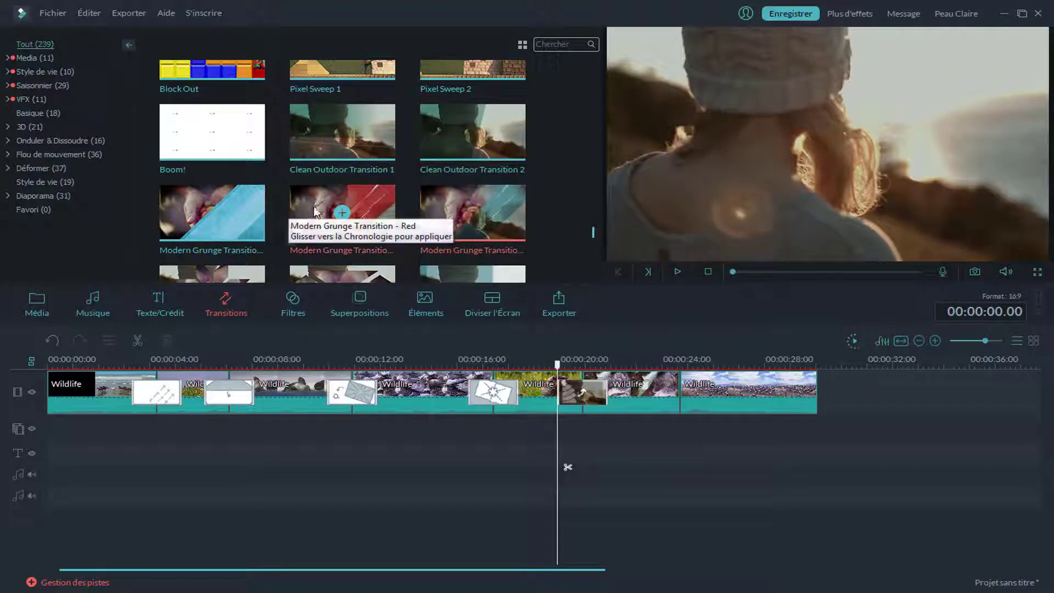
{"action": "left_click_drag", "start_coordinate": [316, 212], "coordinate": [677, 387]}
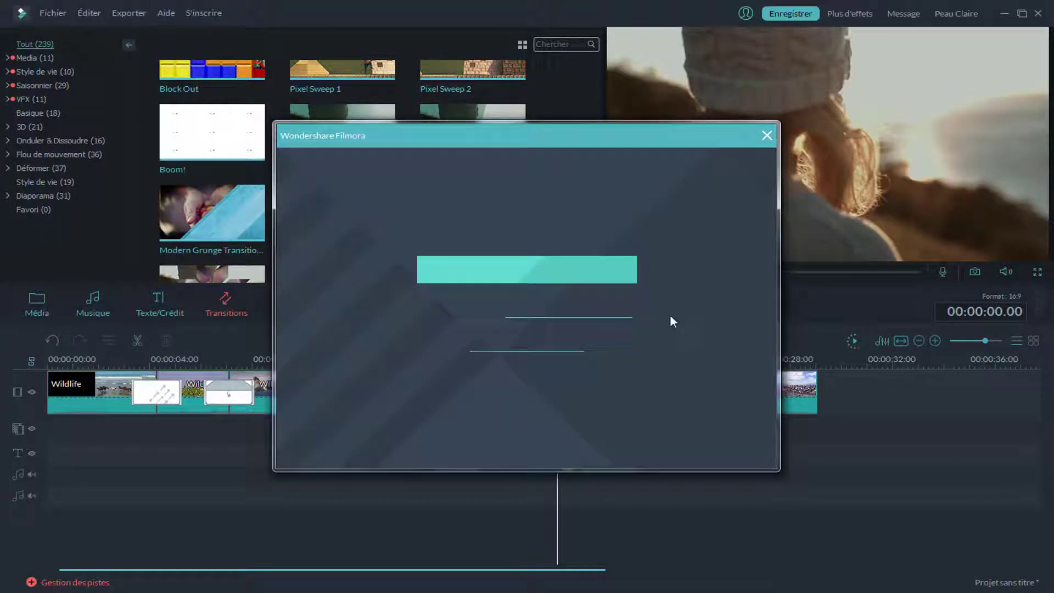
{"action": "left_click", "coordinate": [767, 135]}
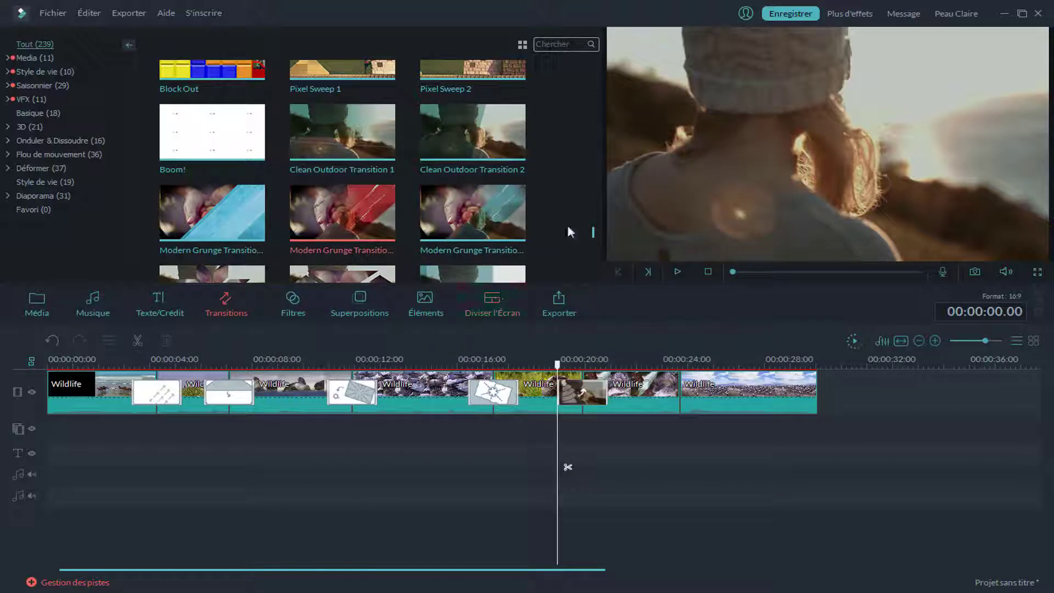
Add the Orb Twist 3 transition between the sixth and seventh Wildlife segments
{"action": "left_click_drag", "start_coordinate": [594, 233], "coordinate": [598, 177]}
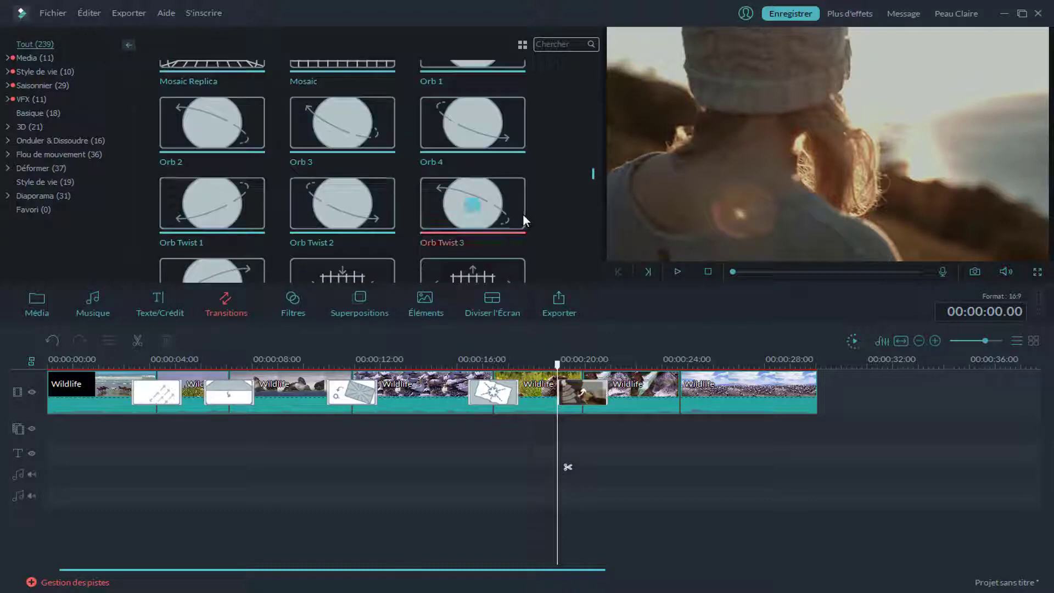
{"action": "left_click_drag", "start_coordinate": [440, 206], "coordinate": [686, 403]}
{"action": "left_click", "coordinate": [55, 446]}
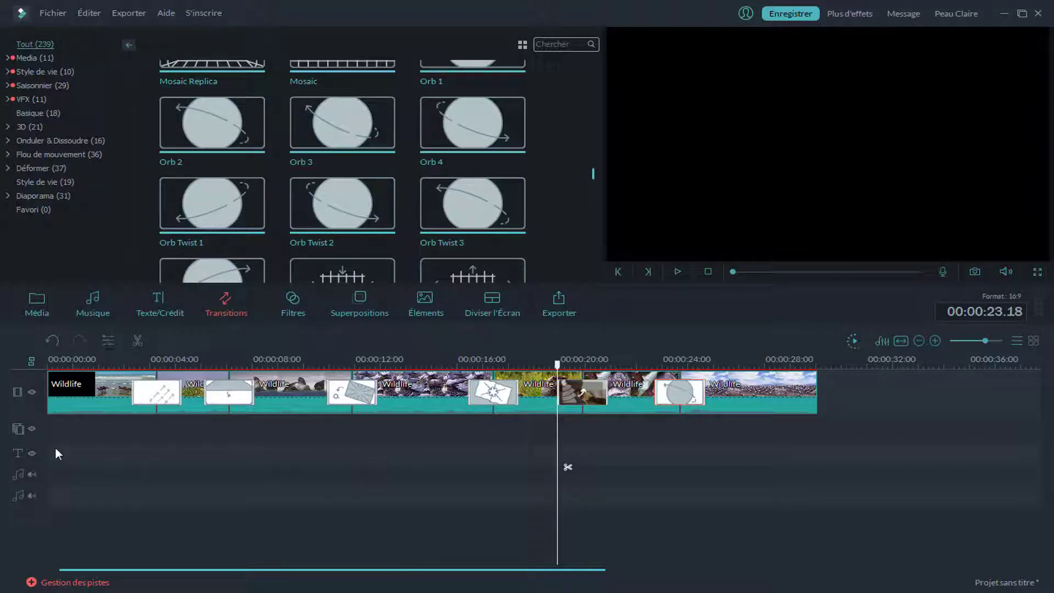
Play the edited Wildlife video from its beginning to check the transitions, and replay it in full screen
{"action": "left_click_drag", "start_coordinate": [568, 466], "coordinate": [664, 467]}
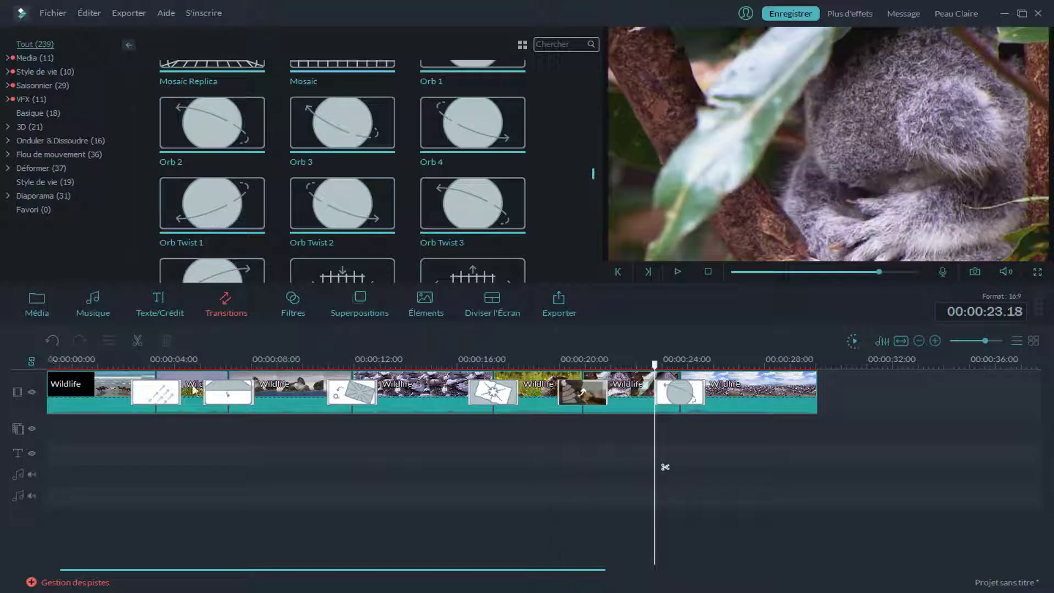
{"action": "scroll", "coordinate": [665, 467], "scroll_direction": "up", "scroll_amount": 1}
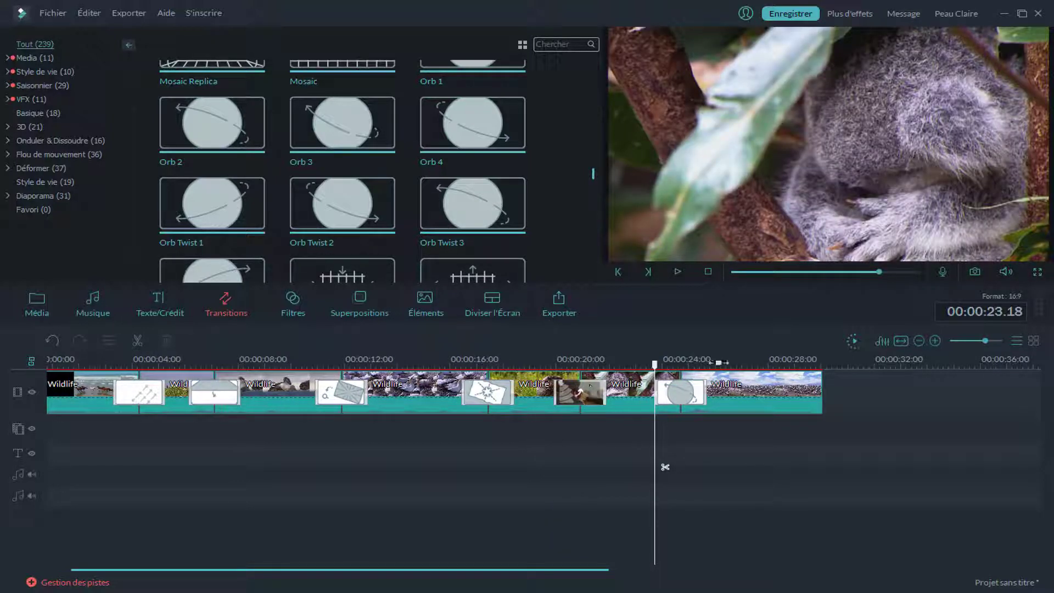
{"action": "left_click_drag", "start_coordinate": [658, 372], "coordinate": [6, 390]}
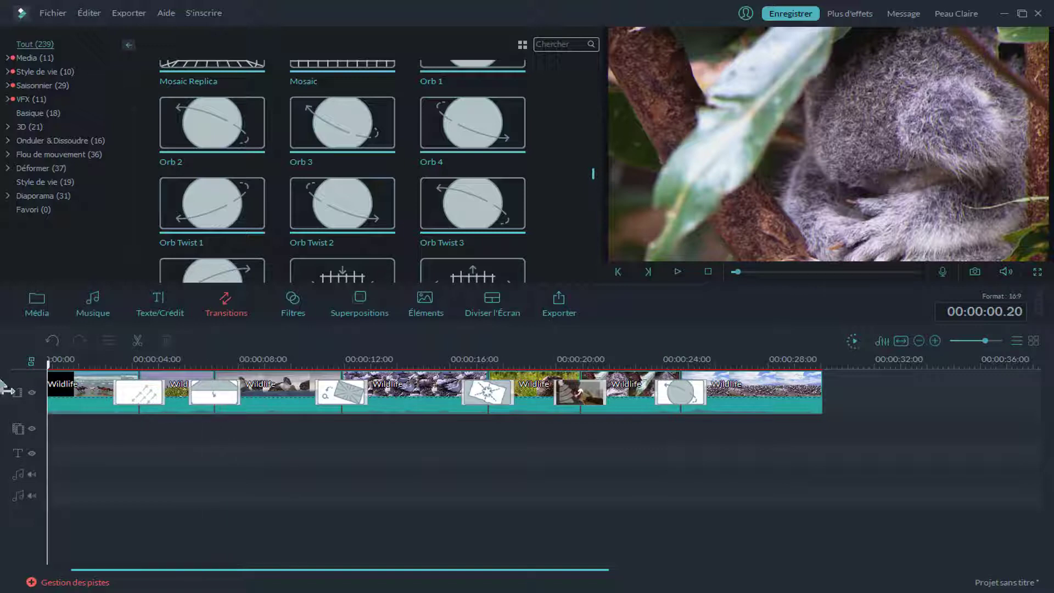
{"action": "left_click", "coordinate": [678, 272]}
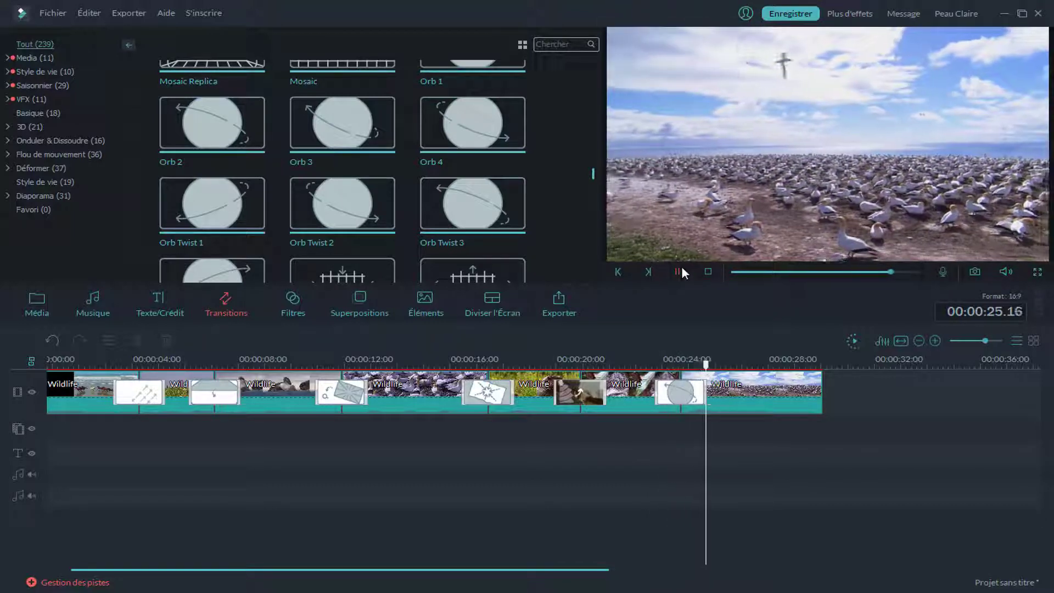
{"action": "left_click", "coordinate": [681, 271]}
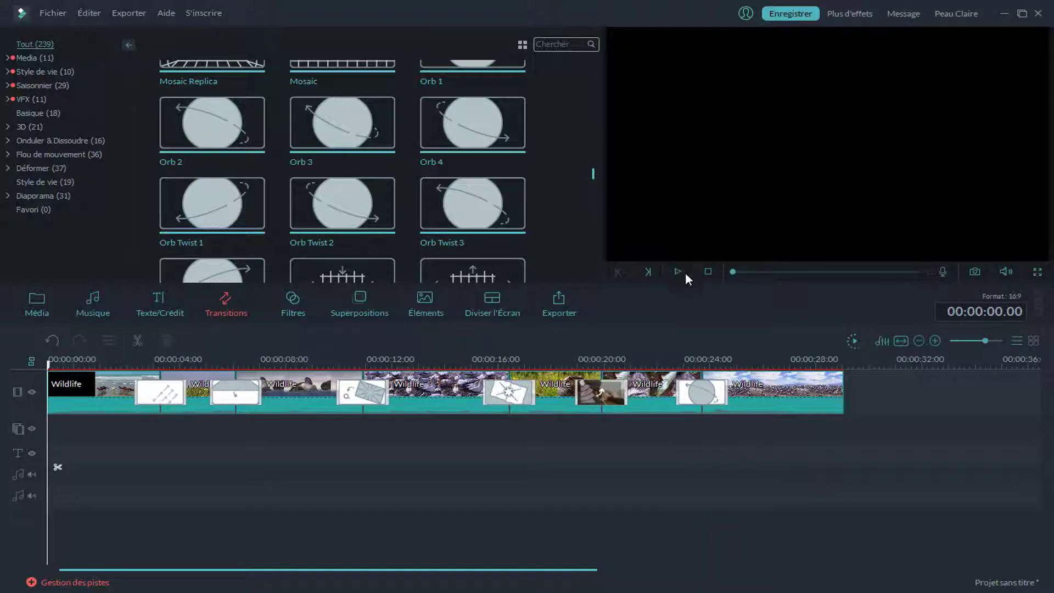
{"action": "left_click", "coordinate": [1037, 272]}
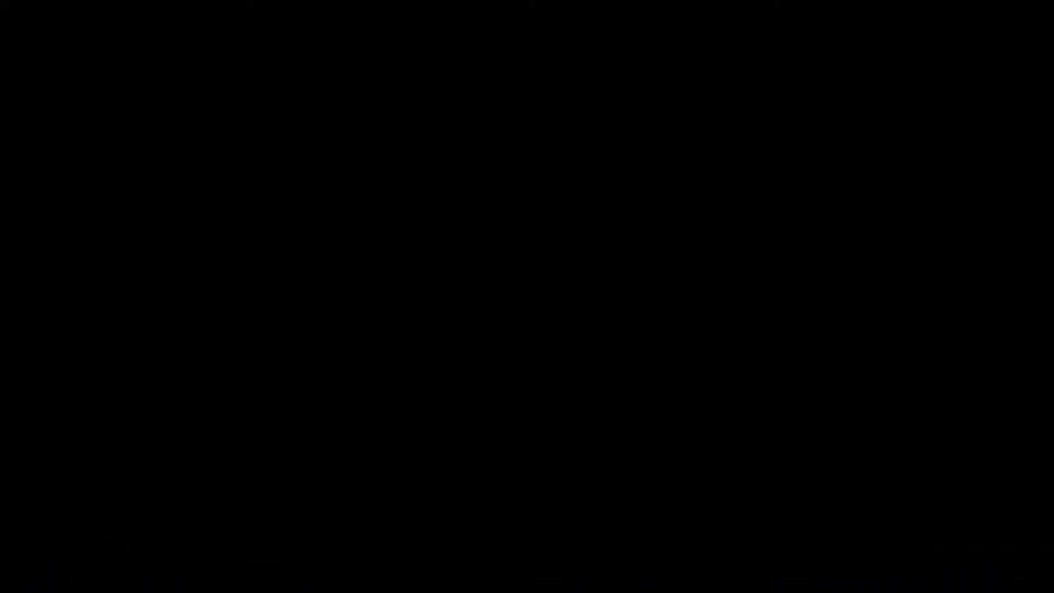
{"action": "left_click", "coordinate": [76, 573]}
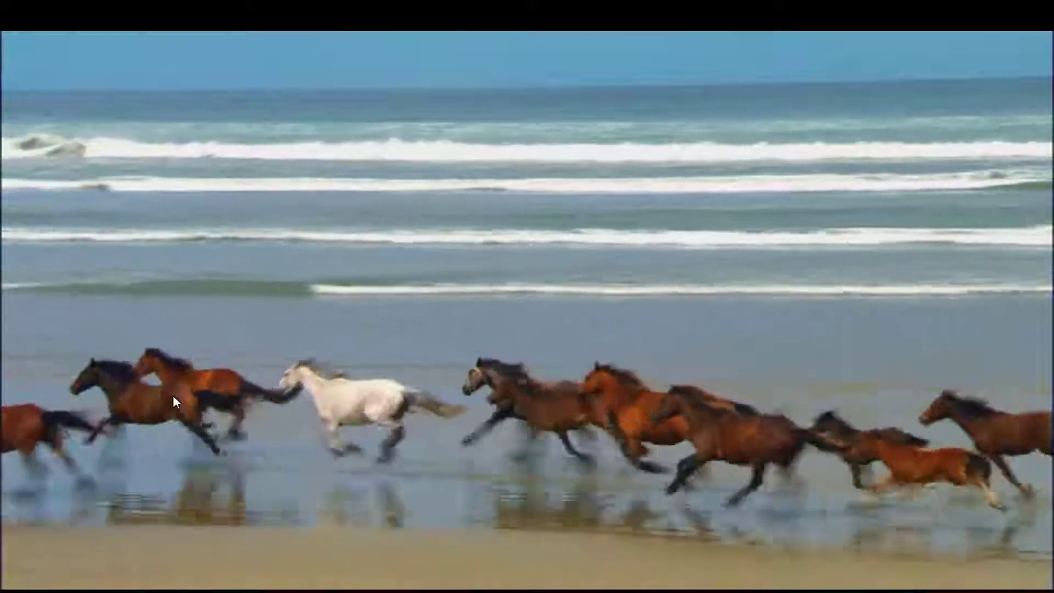